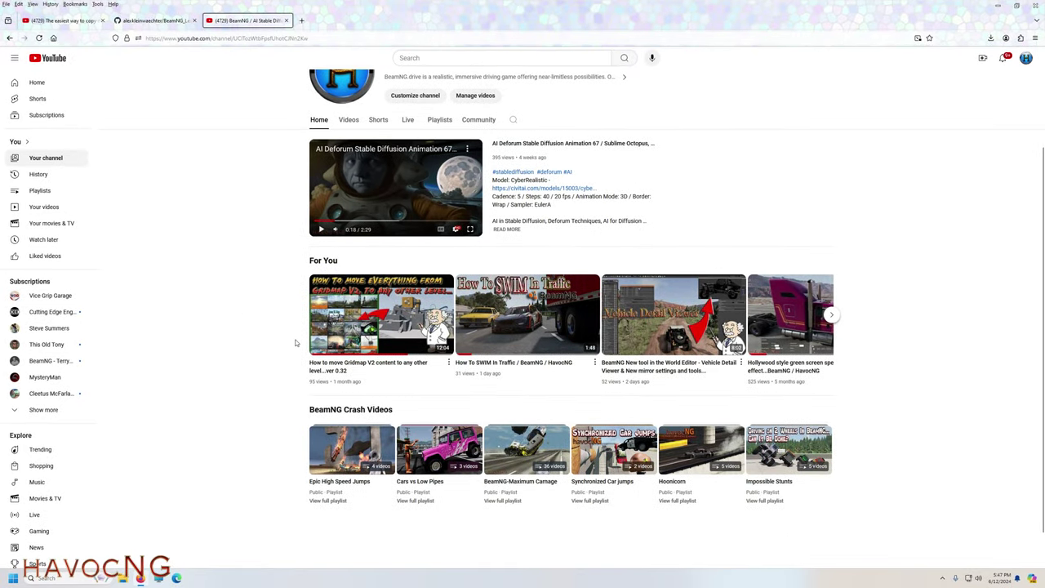
# View the YouTube video page "The easiest way to copy assets in BeamNG.drive" and its description.
pyautogui.scroll(1, 294, 343)
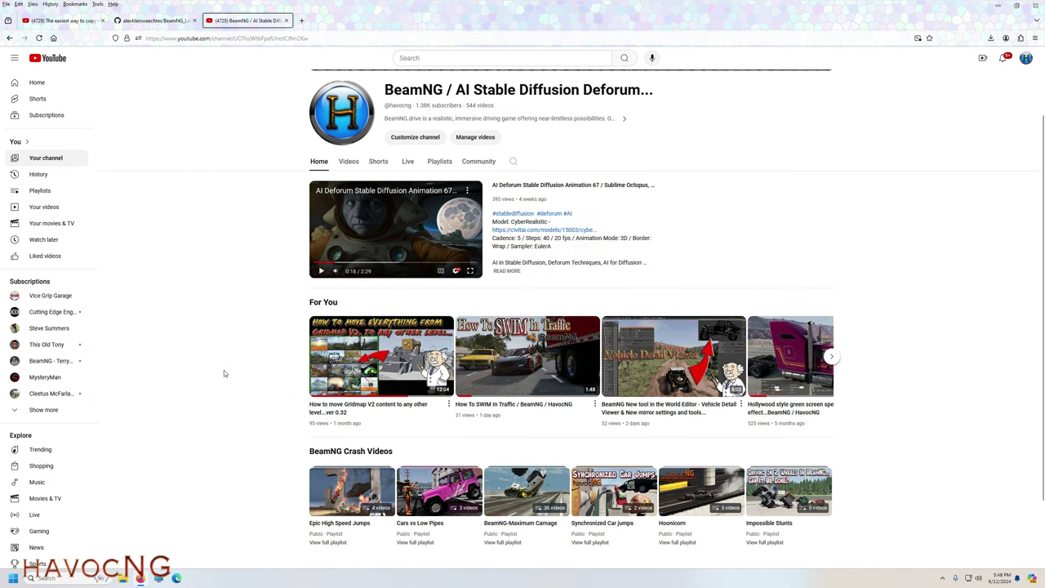
pyautogui.click(77, 22)
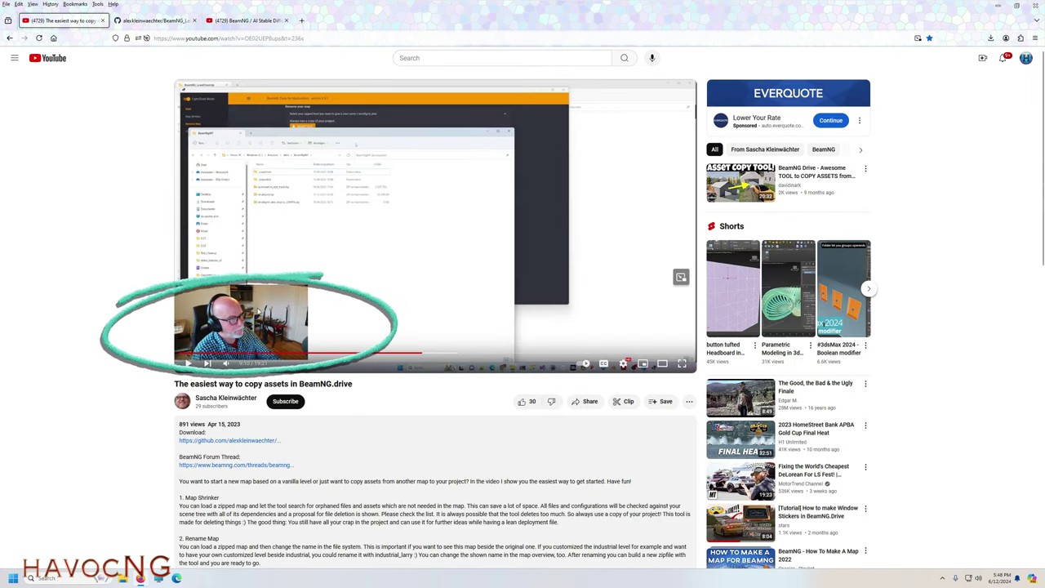
pyautogui.scroll(-1, 114, 309)
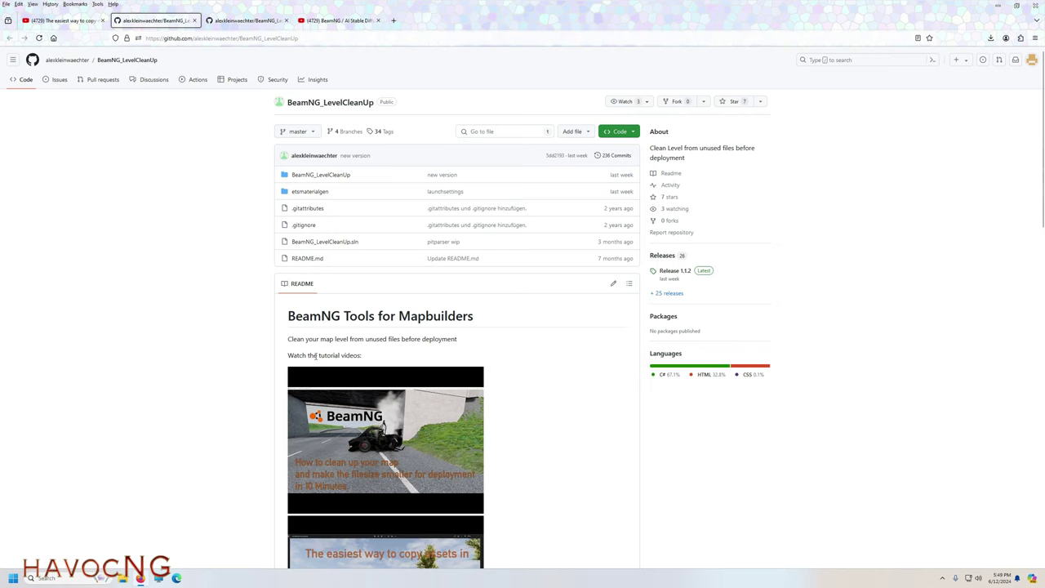
# Review the features, download and warning sections of the BeamNG_LevelCleanUp readme on GitHub.
pyautogui.scroll(-15, 217, 347)
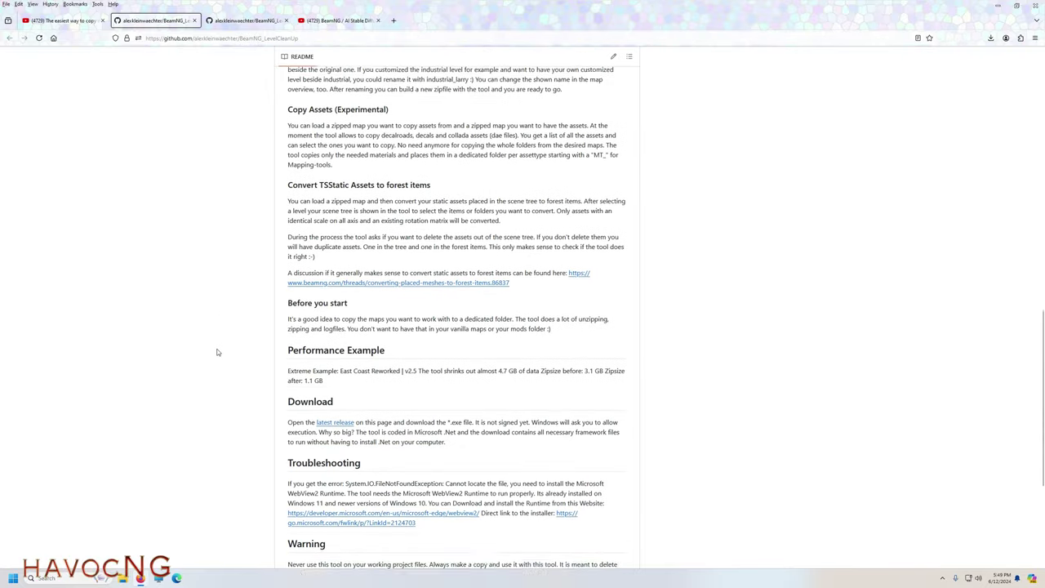
pyautogui.scroll(-3, 217, 352)
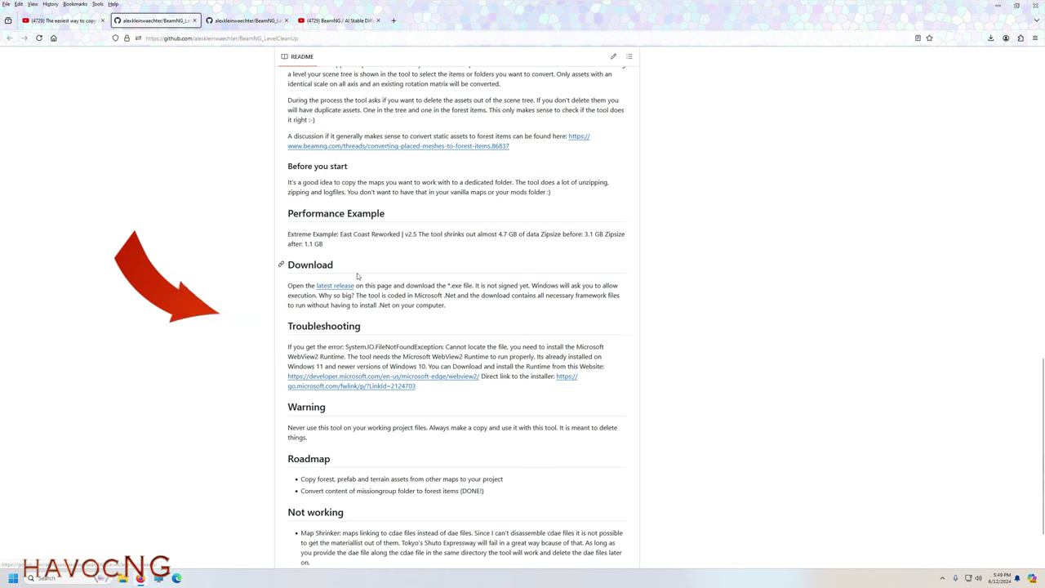
pyautogui.scroll(4, 222, 287)
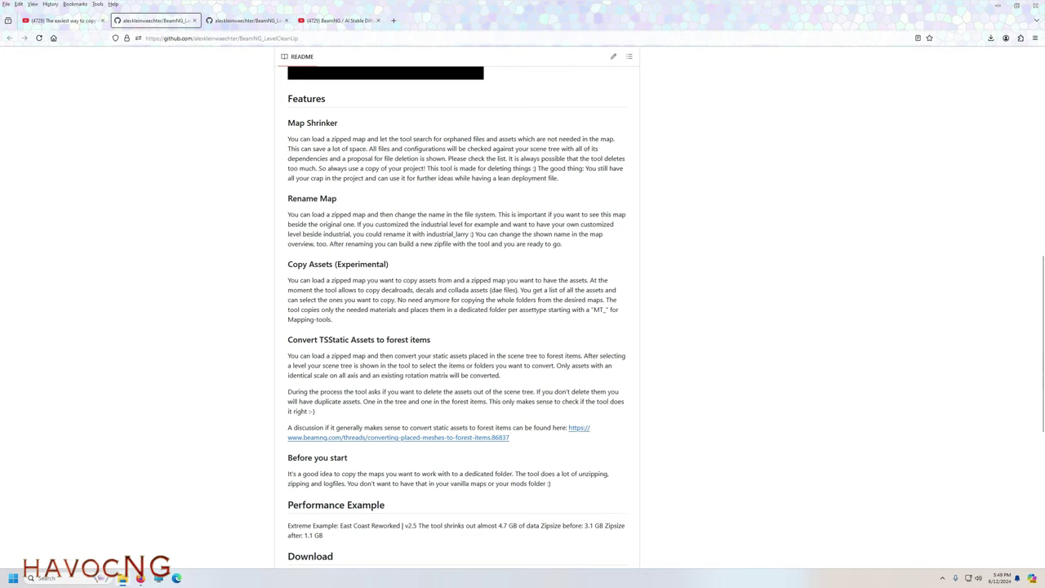
# Switch to File Explorer and open the BeamNG_LevelCleanUp folder inside Downloads.
pyautogui.press('super+e')
pyautogui.click(303, 283)
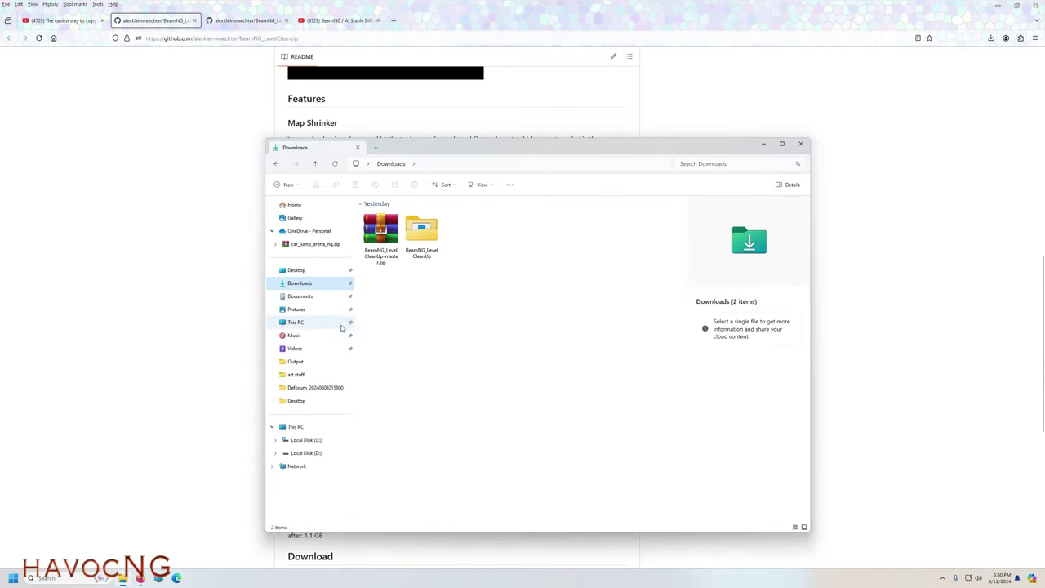
pyautogui.click(394, 261)
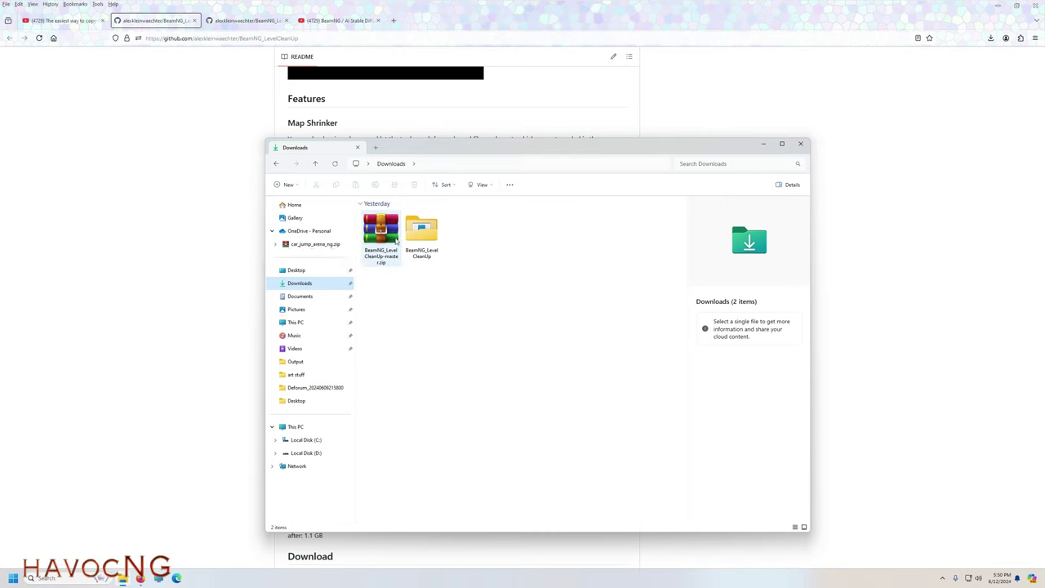
pyautogui.doubleClick(421, 236)
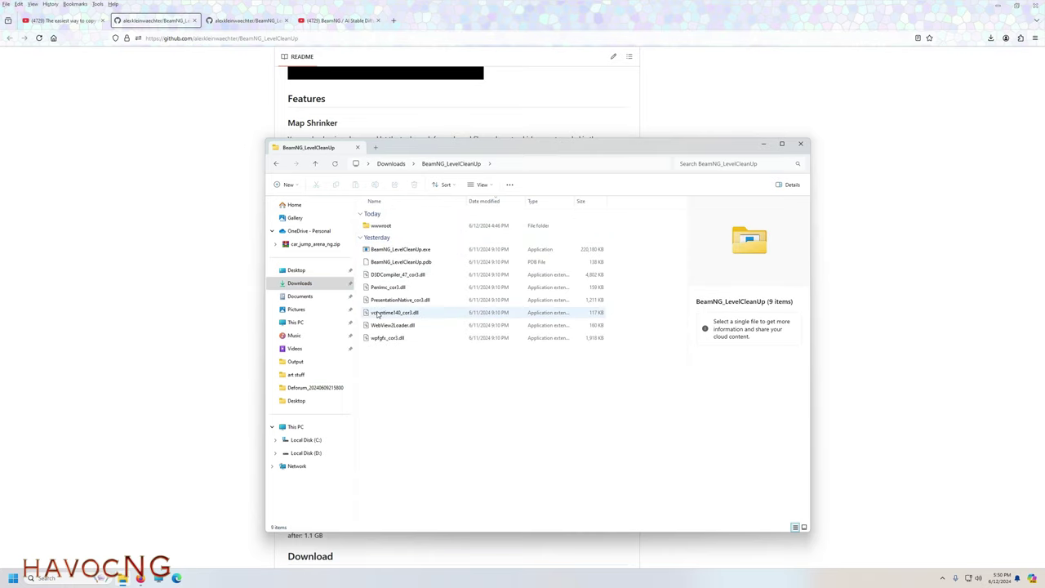
# Minimize the browser, launch BeamNG_LevelCleanUp.exe from its folder and maximize the tool's window.
pyautogui.click(79, 23)
pyautogui.click(79, 23)
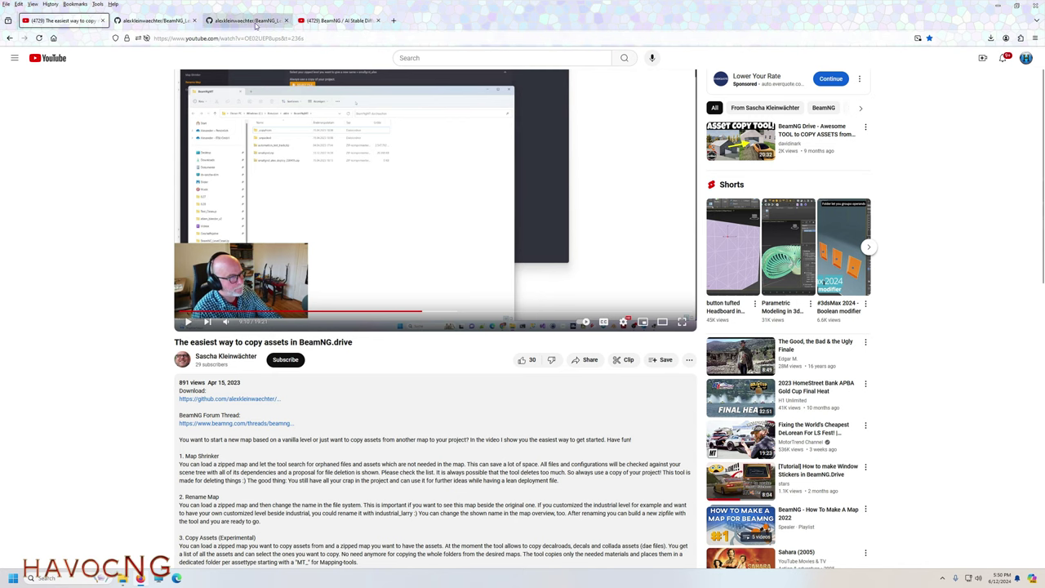
pyautogui.click(123, 578)
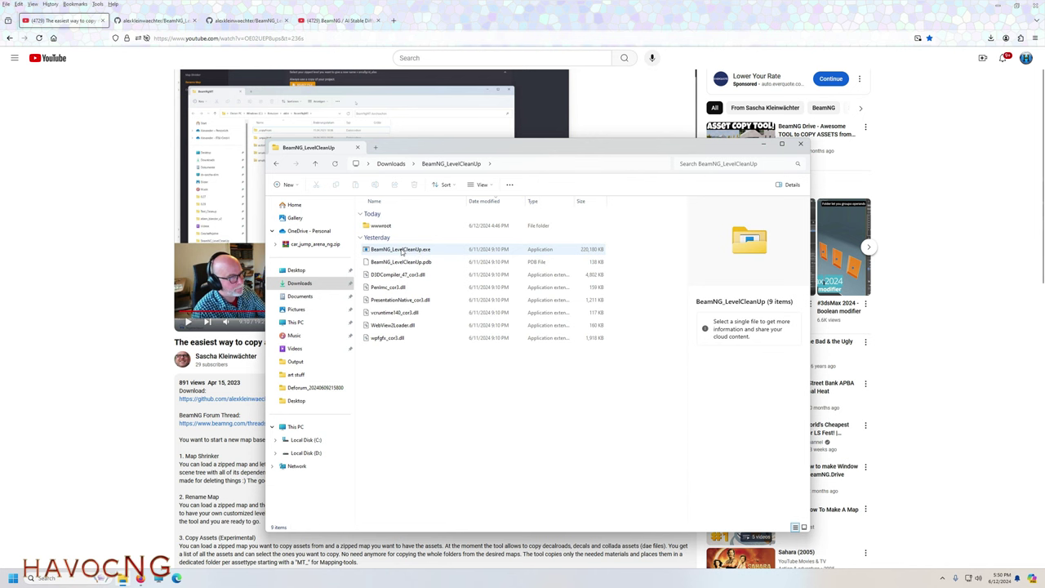
pyautogui.click(999, 7)
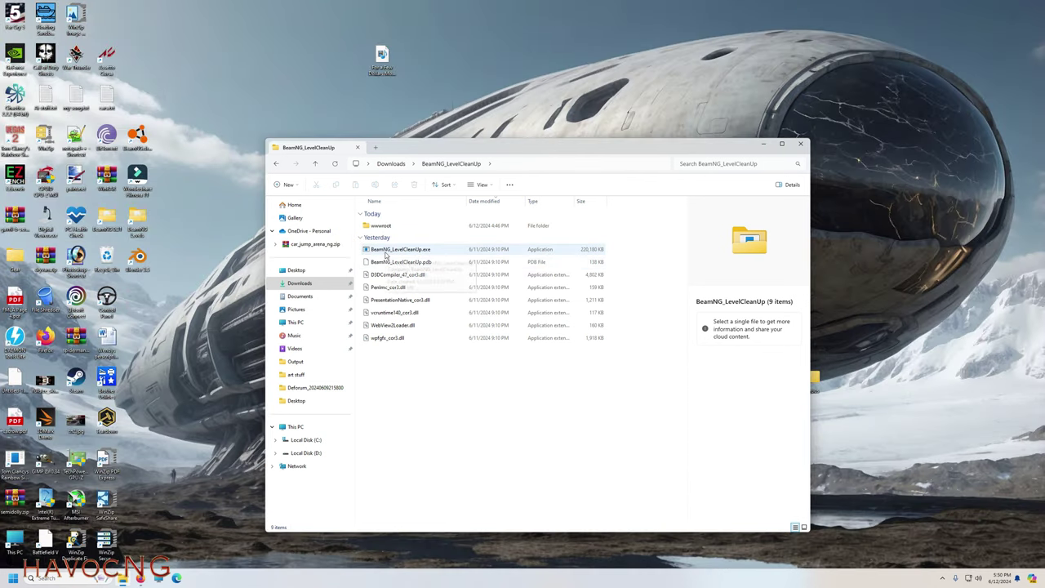
pyautogui.doubleClick(386, 253)
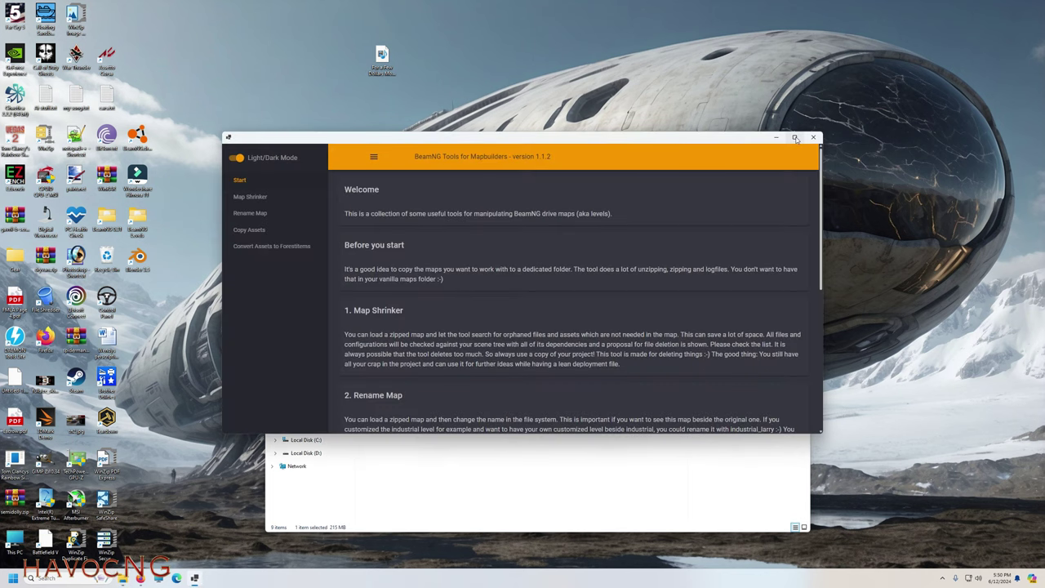
pyautogui.click(796, 139)
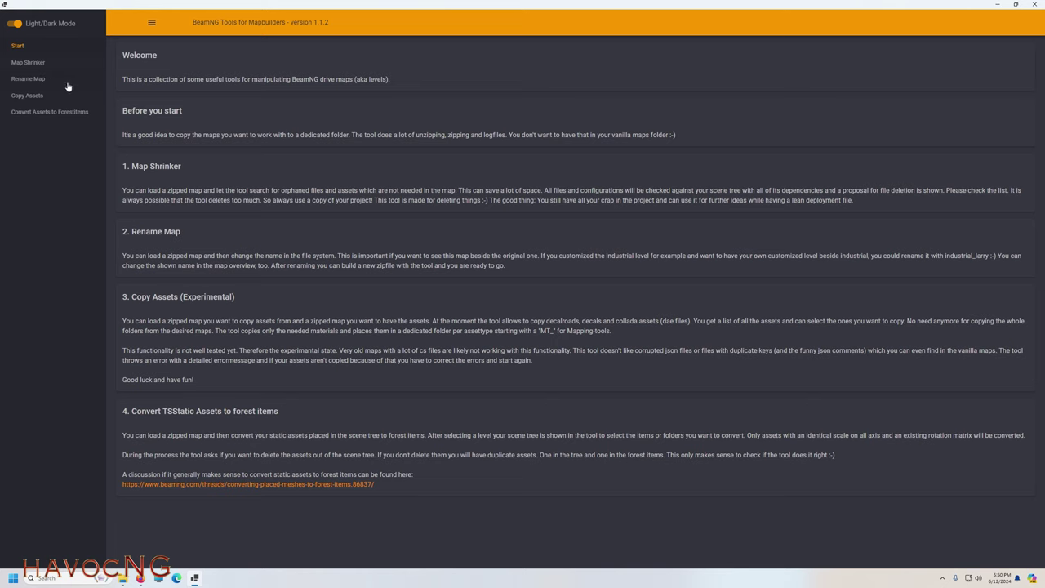
# Start the Copy Assets tool and load gridmap_v2.zip as the zipped source level.
pyautogui.click(27, 96)
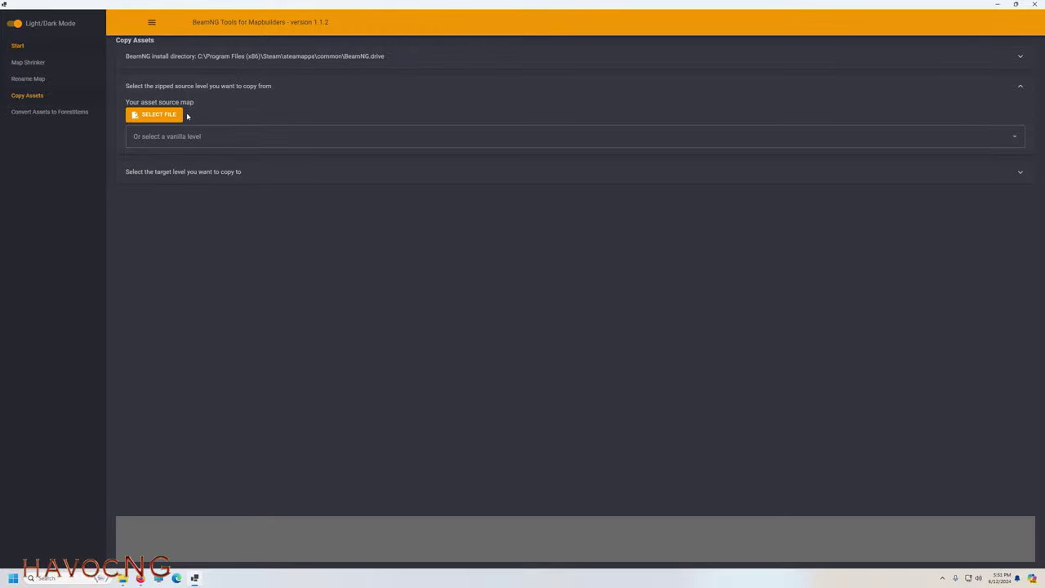
pyautogui.click(175, 116)
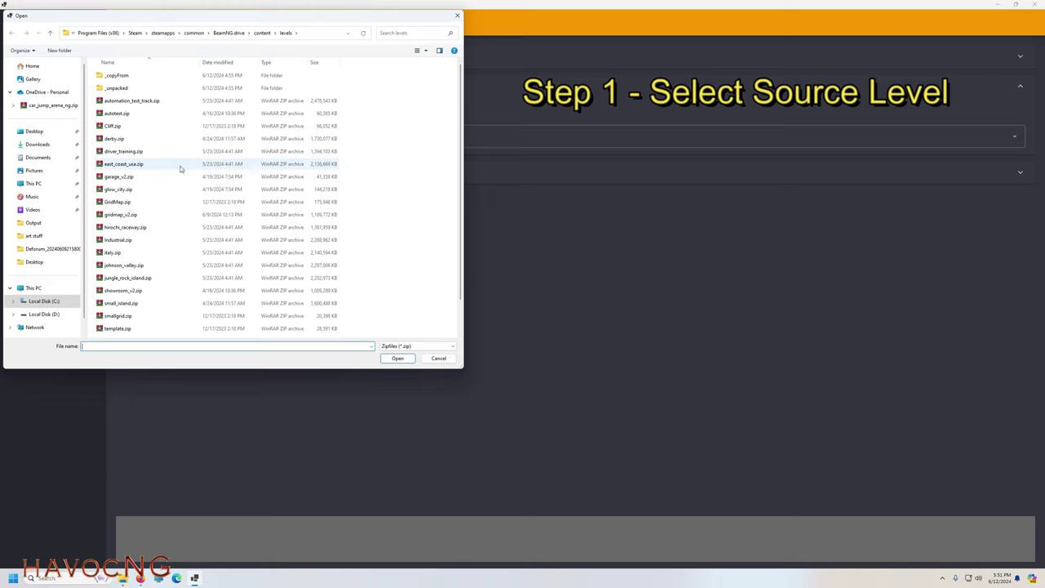
pyautogui.click(135, 214)
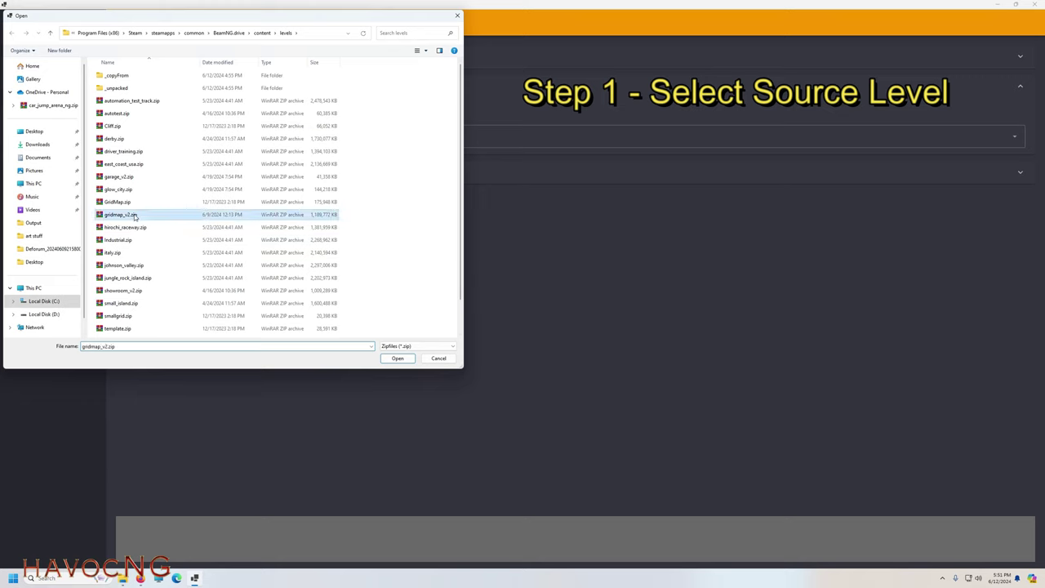
pyautogui.click(397, 359)
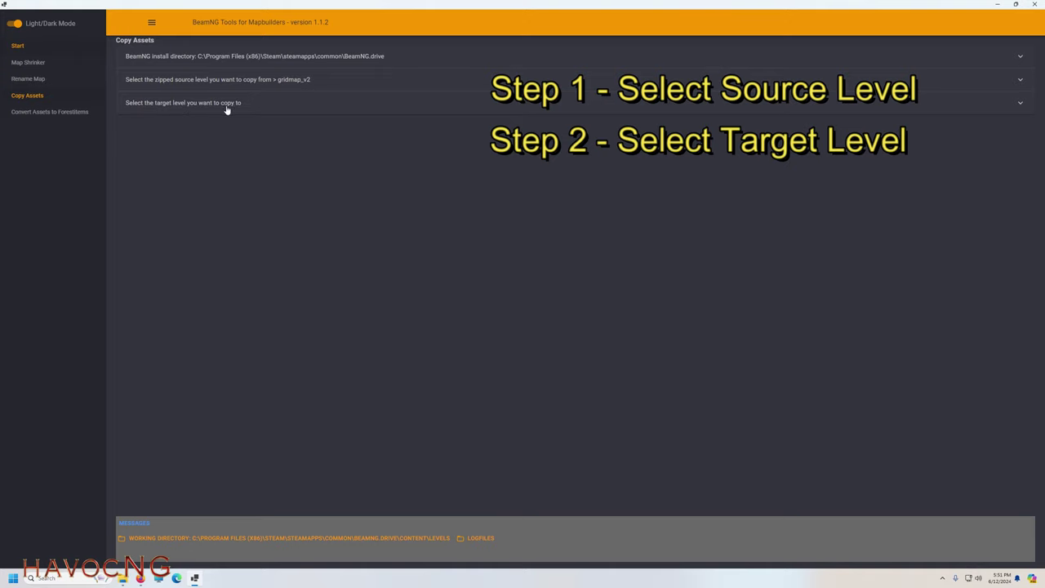
# Load jungle_rock_island.zip as the zipped target level to copy assets to.
pyautogui.click(197, 106)
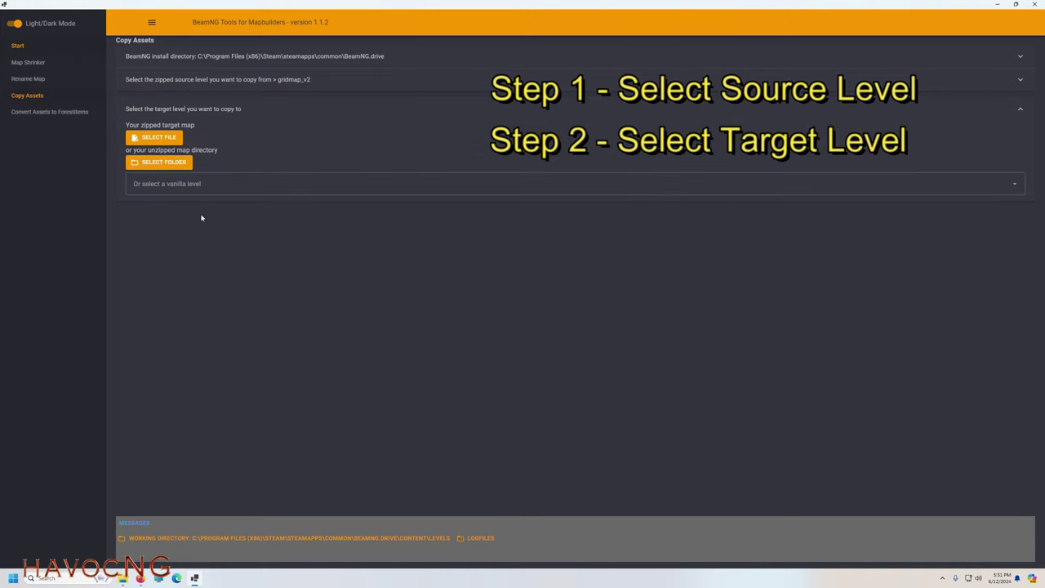
pyautogui.click(159, 141)
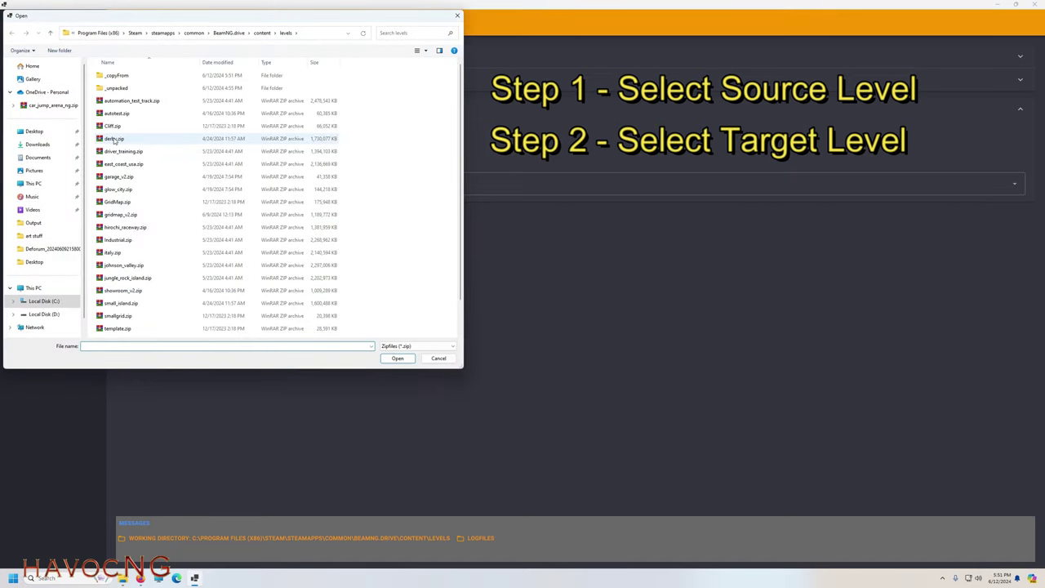
pyautogui.scroll(-1, 153, 262)
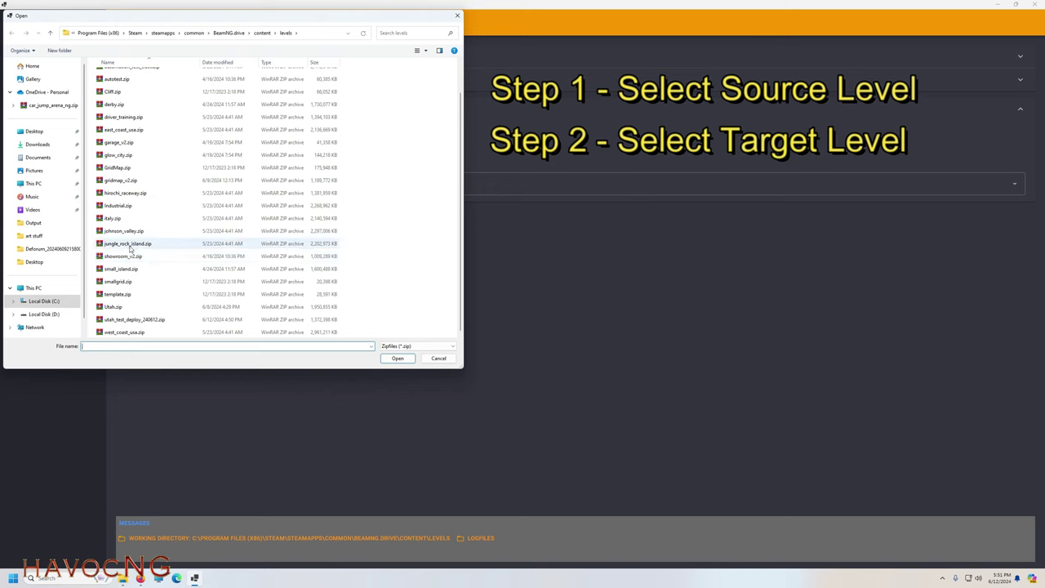
pyautogui.moveTo(129, 248)
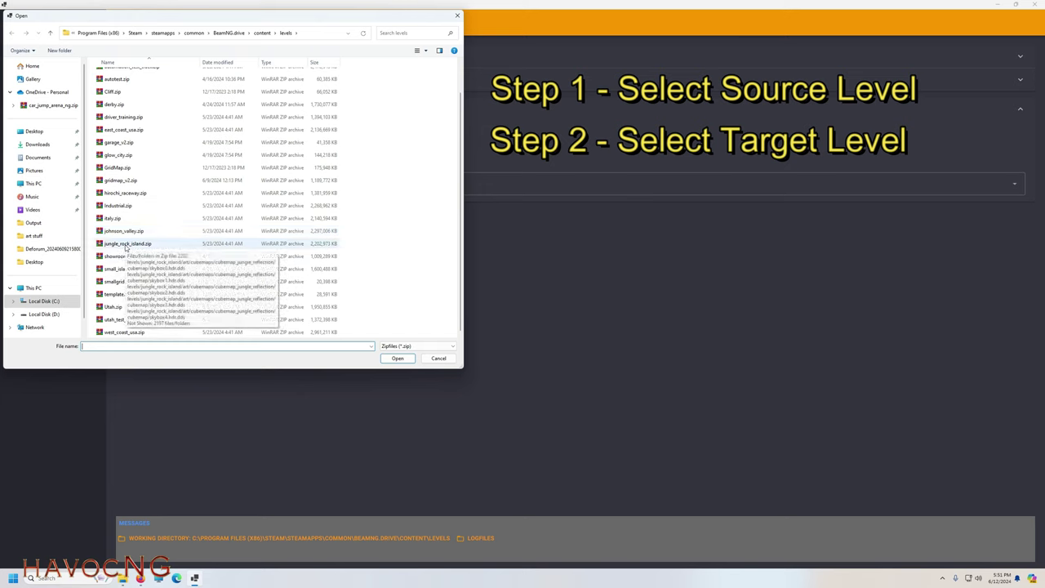
pyautogui.click(126, 244)
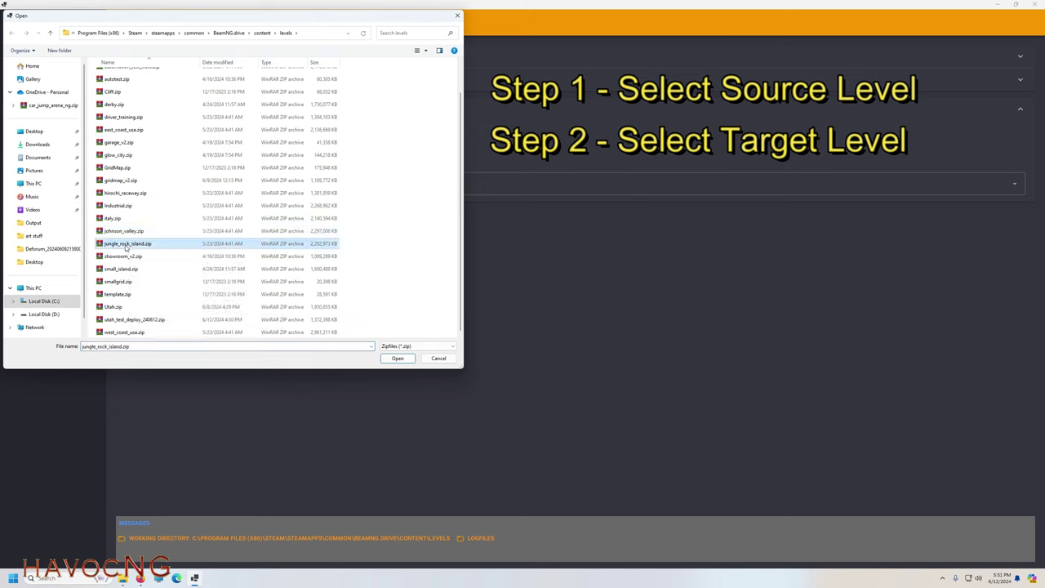
pyautogui.click(402, 359)
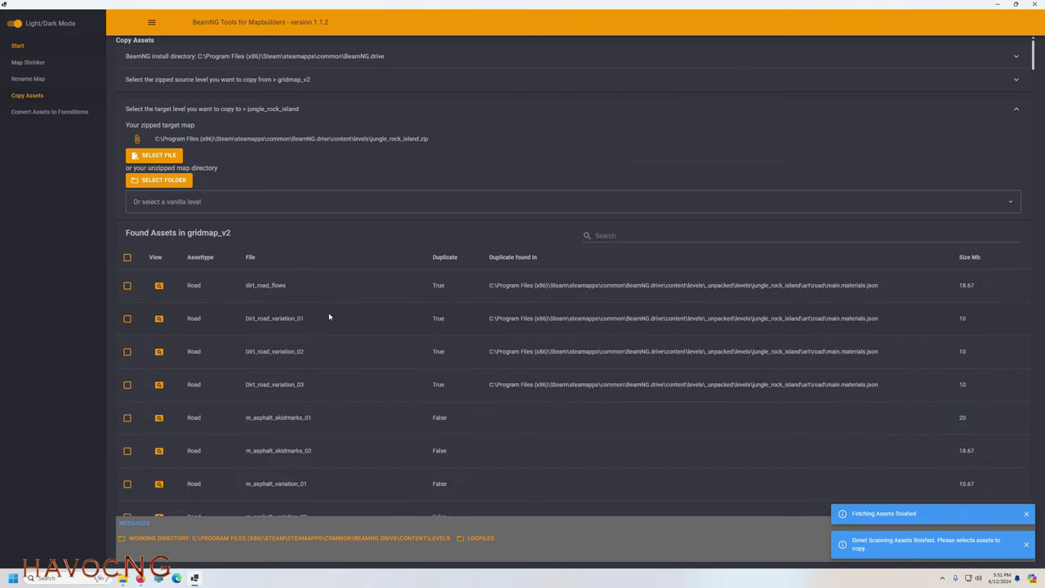
# Sort the found gridmap_v2 assets by asset type in ascending order.
pyautogui.scroll(-5, 335, 338)
pyautogui.scroll(7, 335, 342)
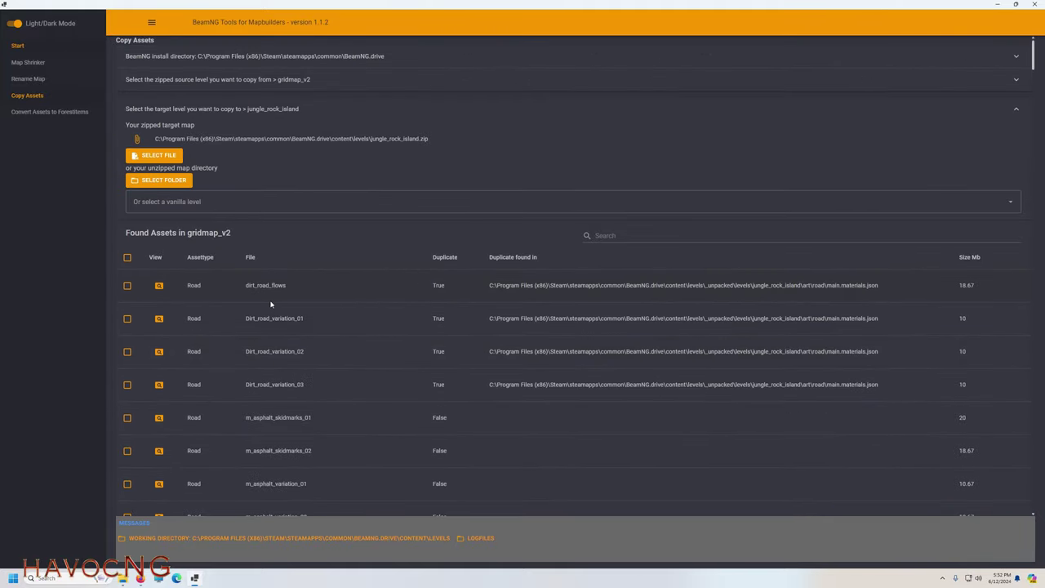
pyautogui.click(220, 260)
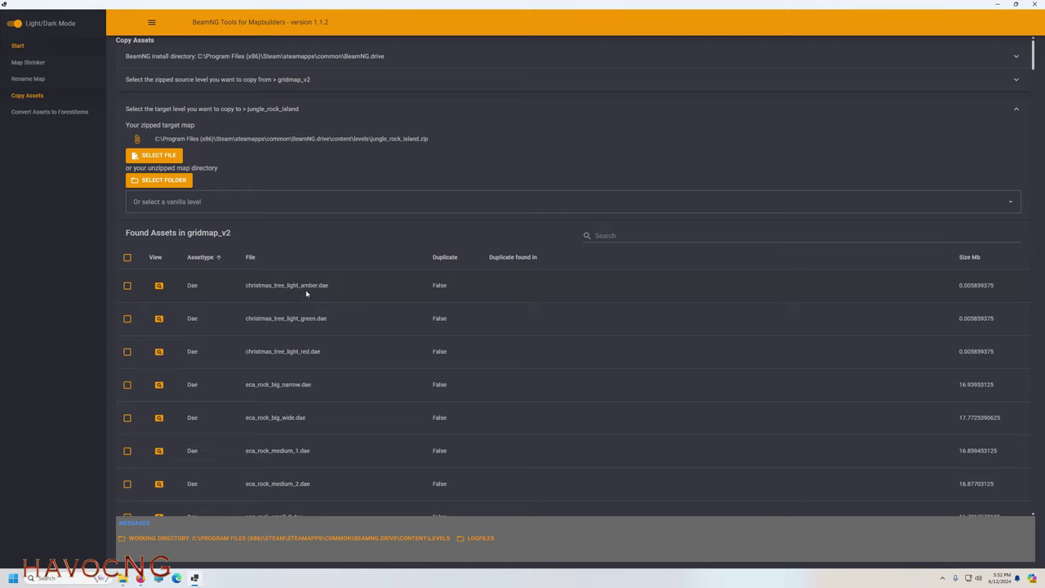
# Preview the asset s_gm_barrier_frontal_big.dae, rotate its 3D model to inspect it, and close the preview.
pyautogui.scroll(-3, 306, 294)
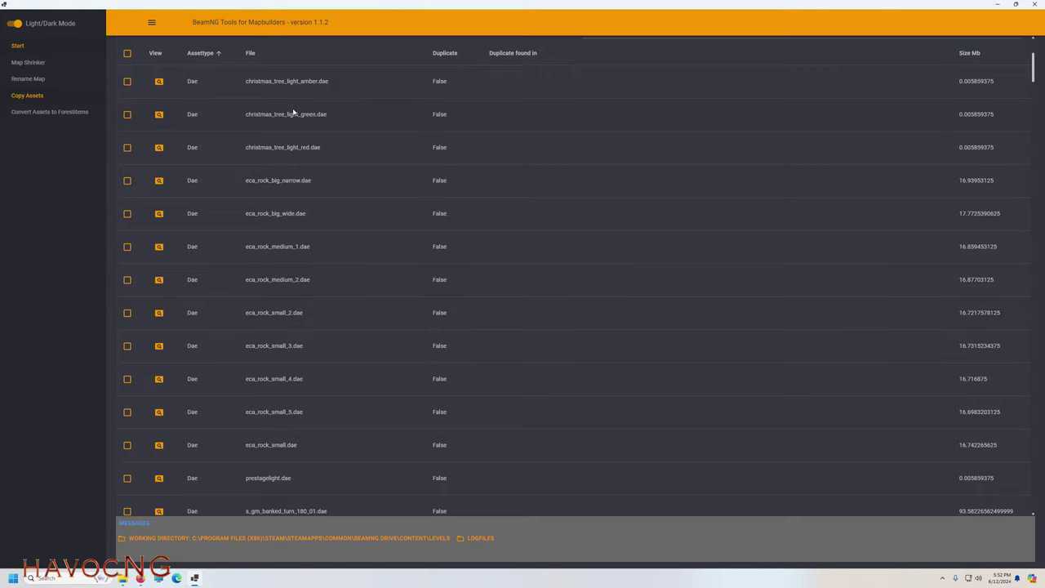
pyautogui.scroll(-3, 319, 303)
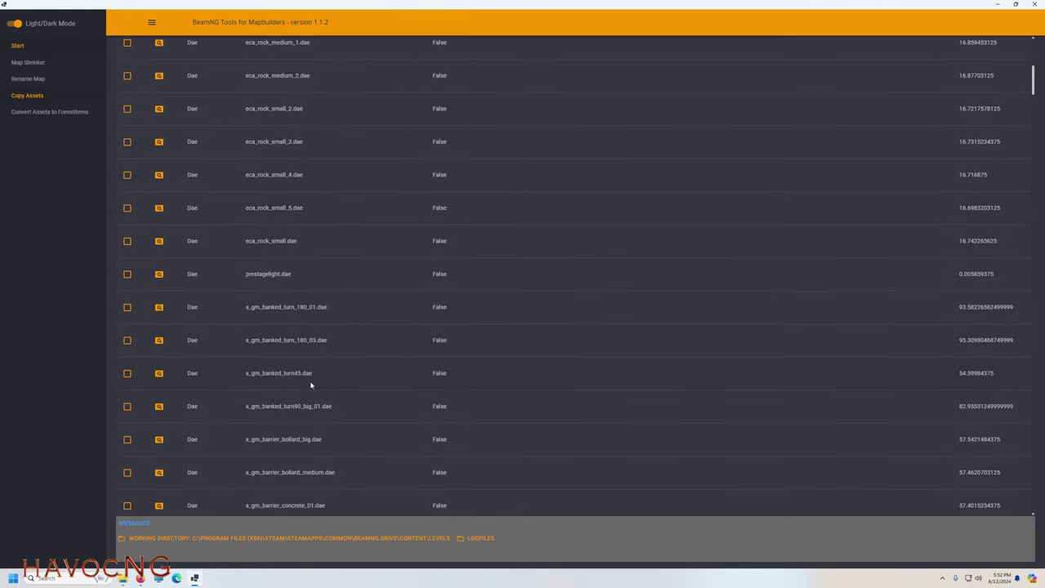
pyautogui.scroll(-3, 235, 412)
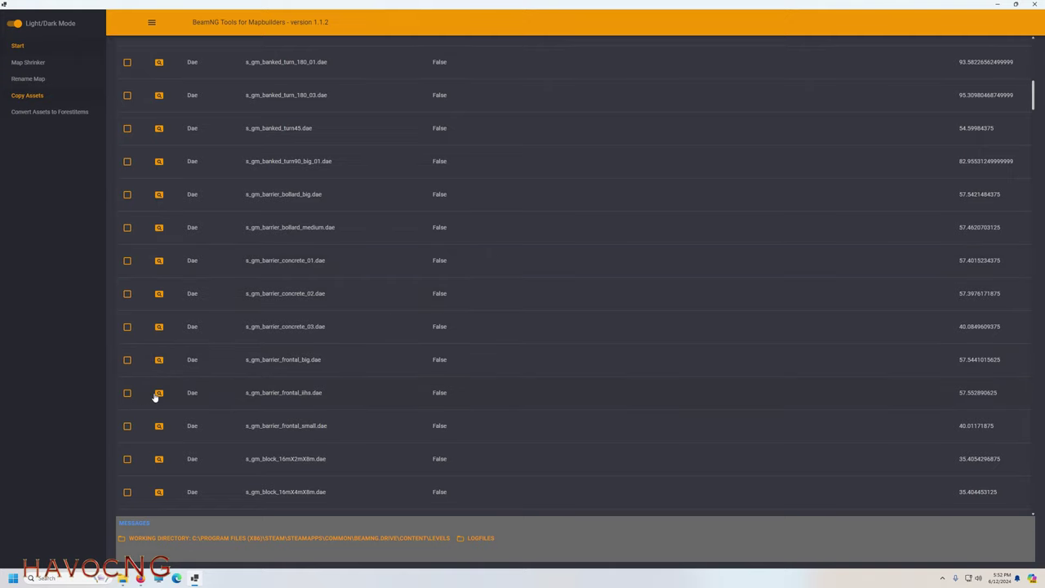
pyautogui.click(159, 395)
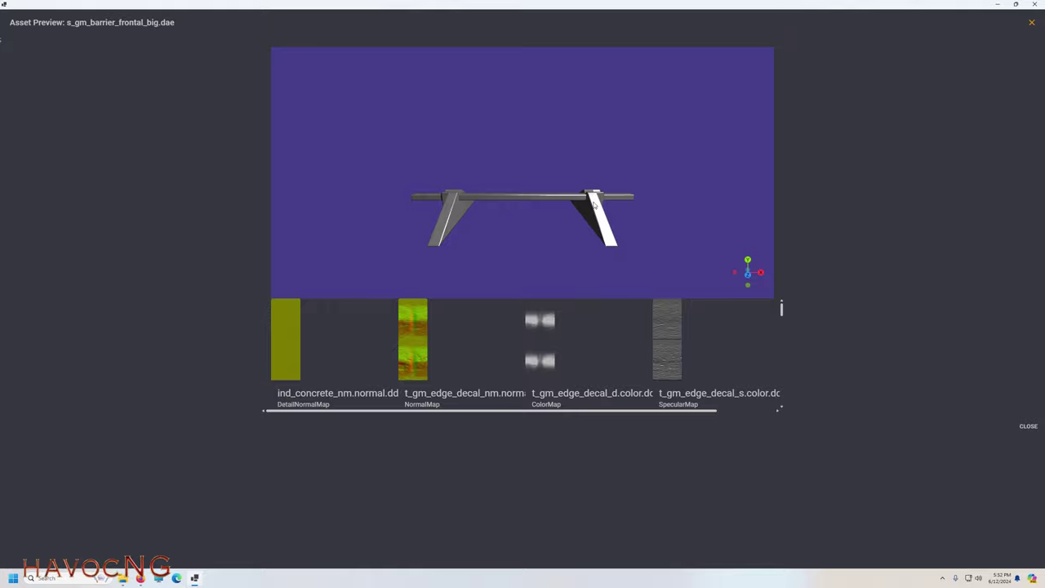
pyautogui.moveTo(593, 205); pyautogui.dragTo(507, 198)
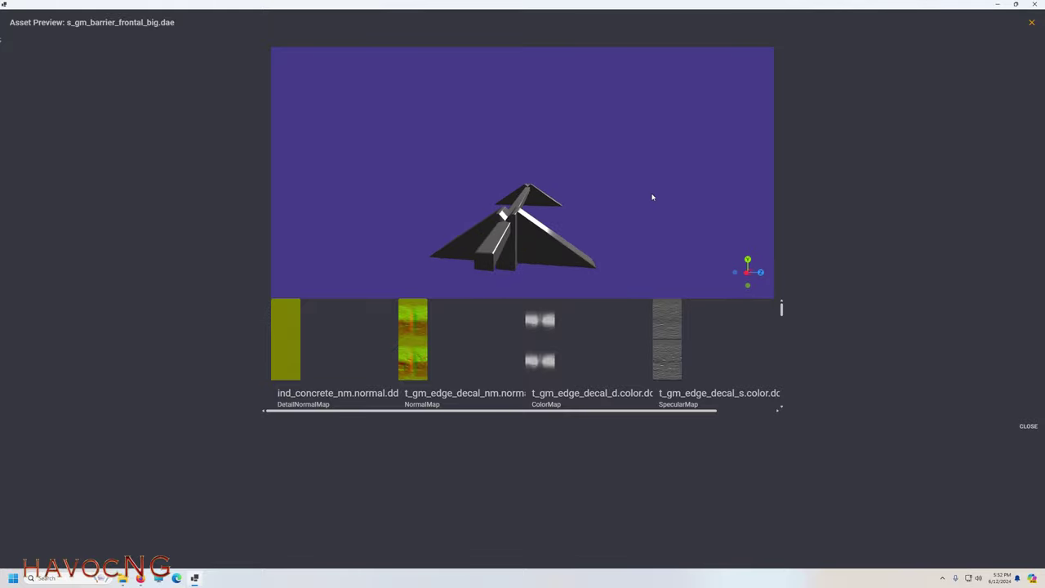
pyautogui.click(1032, 24)
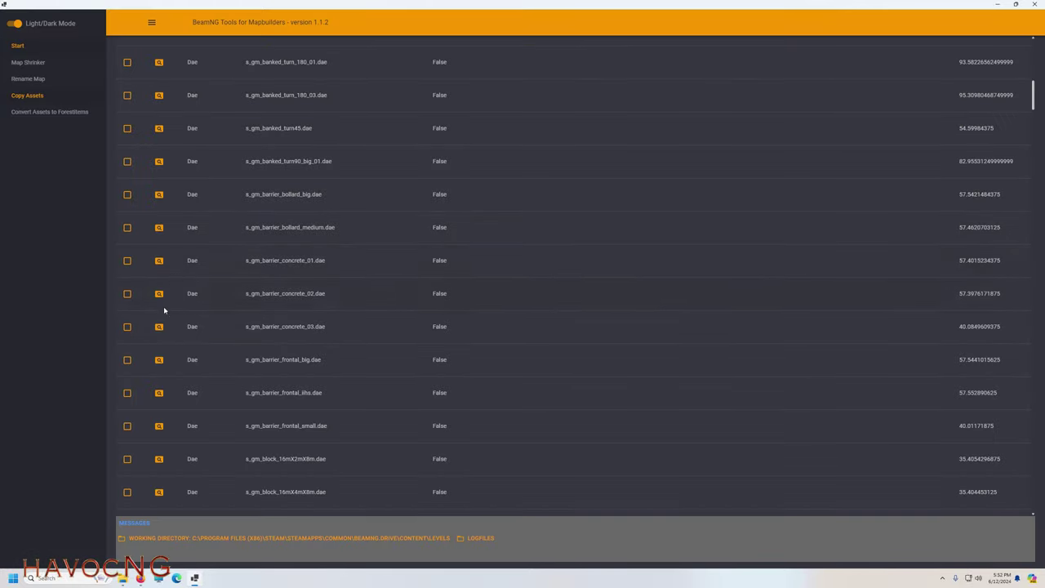
# Select all the assets found in gridmap_v2 for copying.
pyautogui.scroll(3, 223, 220)
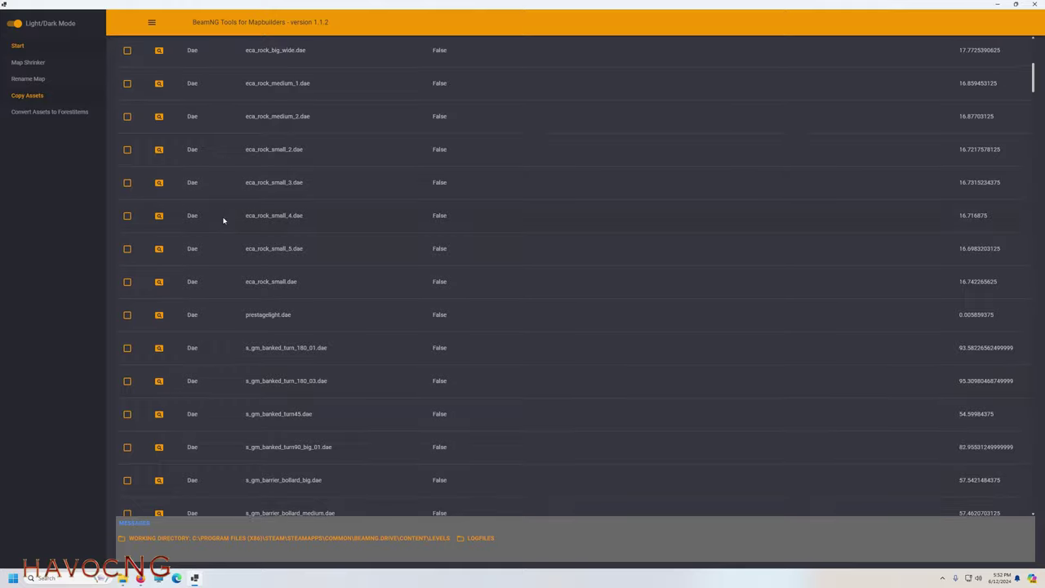
pyautogui.scroll(5, 223, 220)
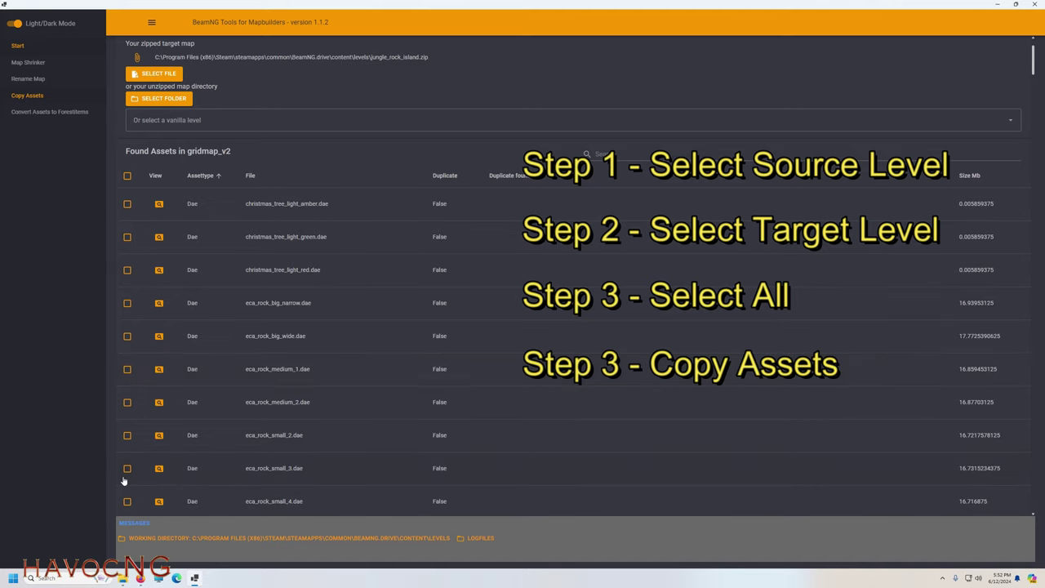
pyautogui.click(128, 175)
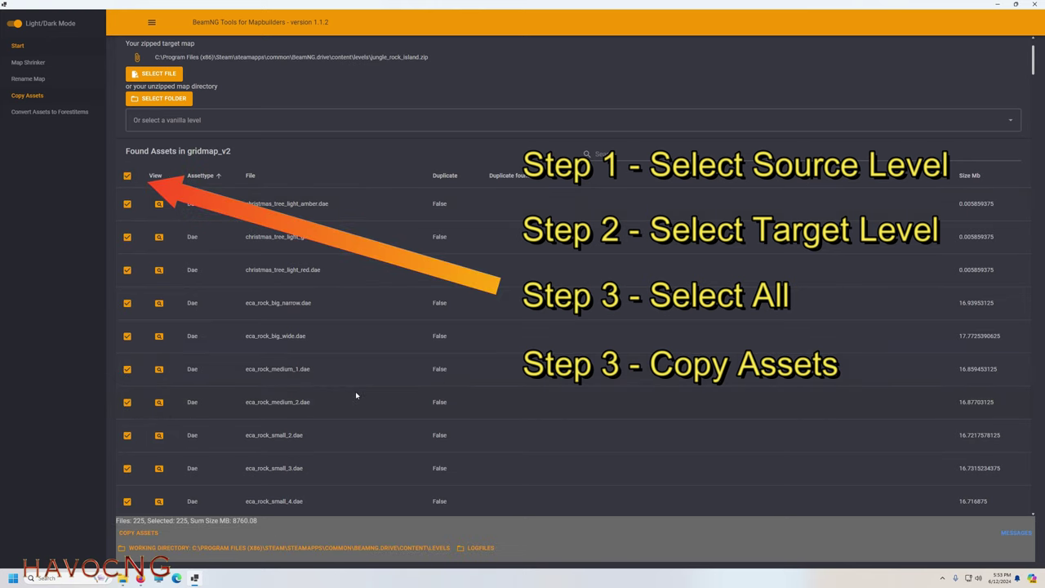
# Copy all the selected gridmap_v2 assets to the jungle_rock_island level.
pyautogui.click(141, 533)
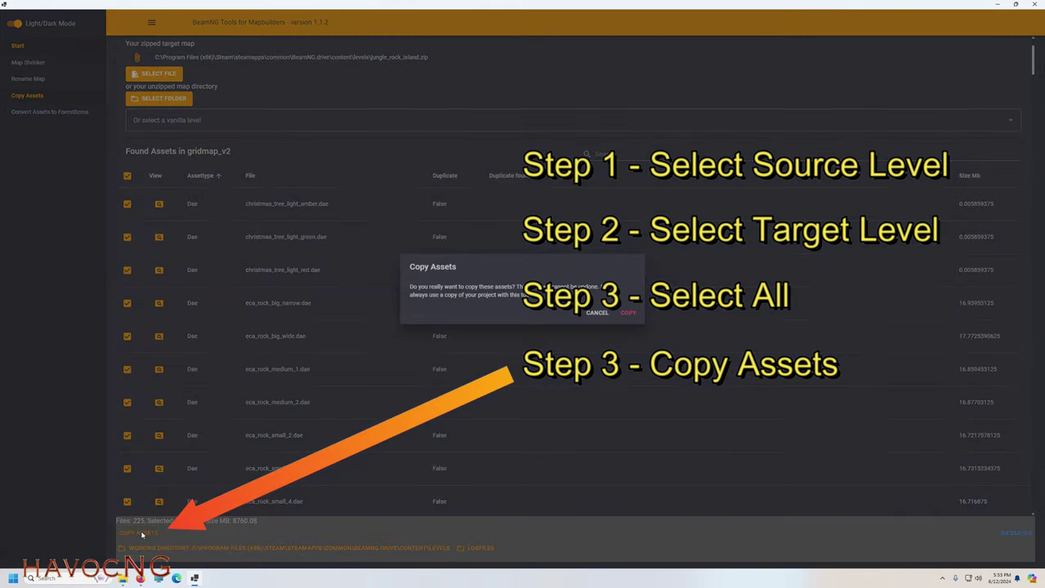
pyautogui.click(631, 313)
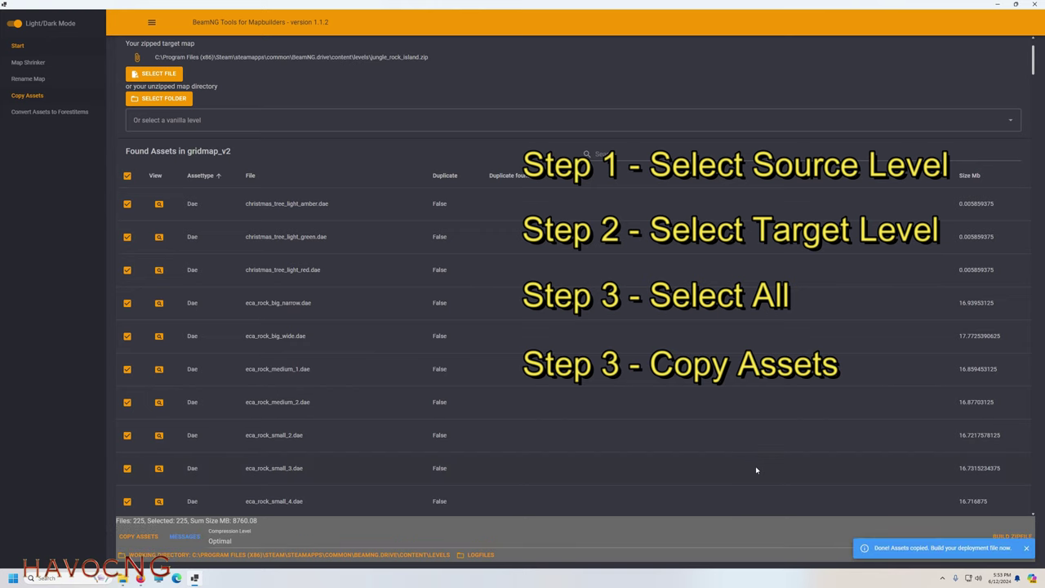
# In the map renaming tool, enter test_map_rock as the new file path name for jungle_rock_island.
pyautogui.click(37, 80)
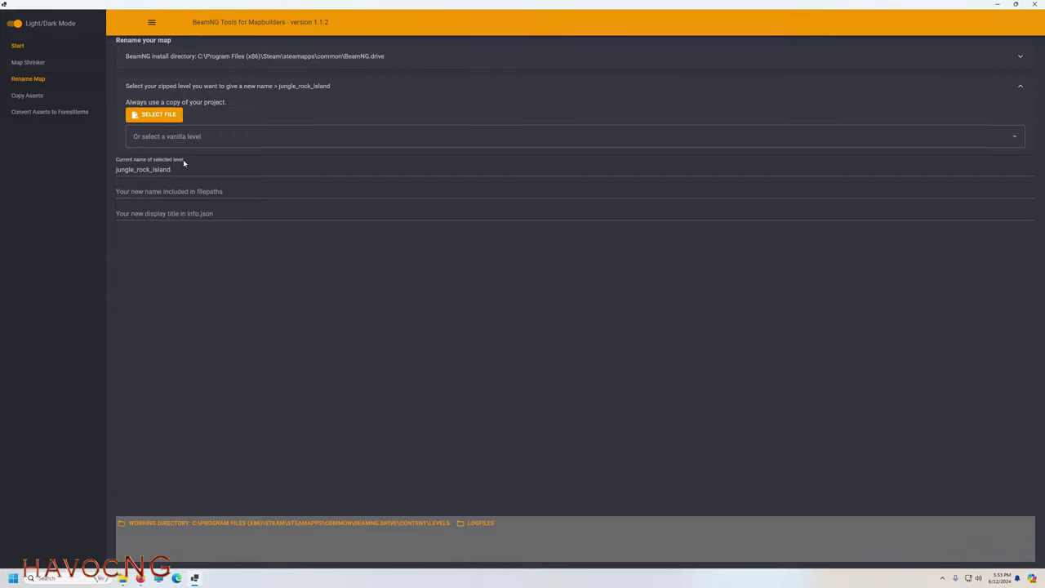
pyautogui.click(140, 191)
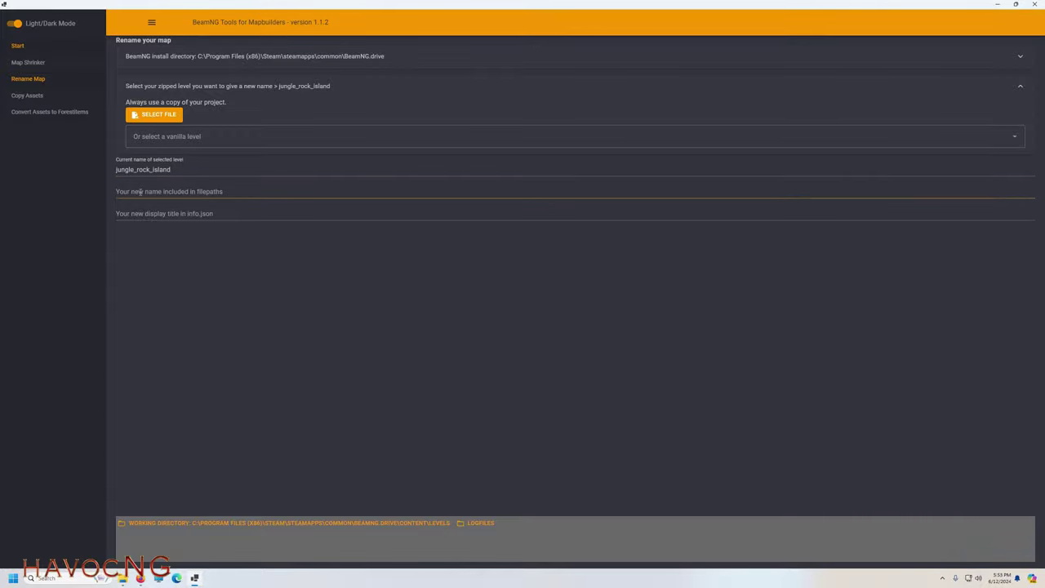
pyautogui.click(140, 191)
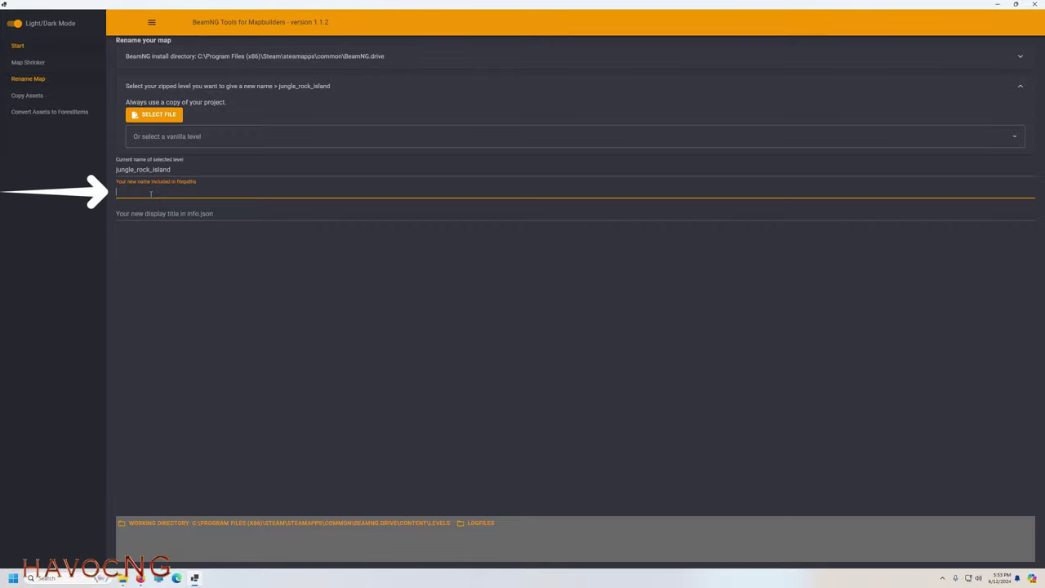
pyautogui.write('test_map_jun')
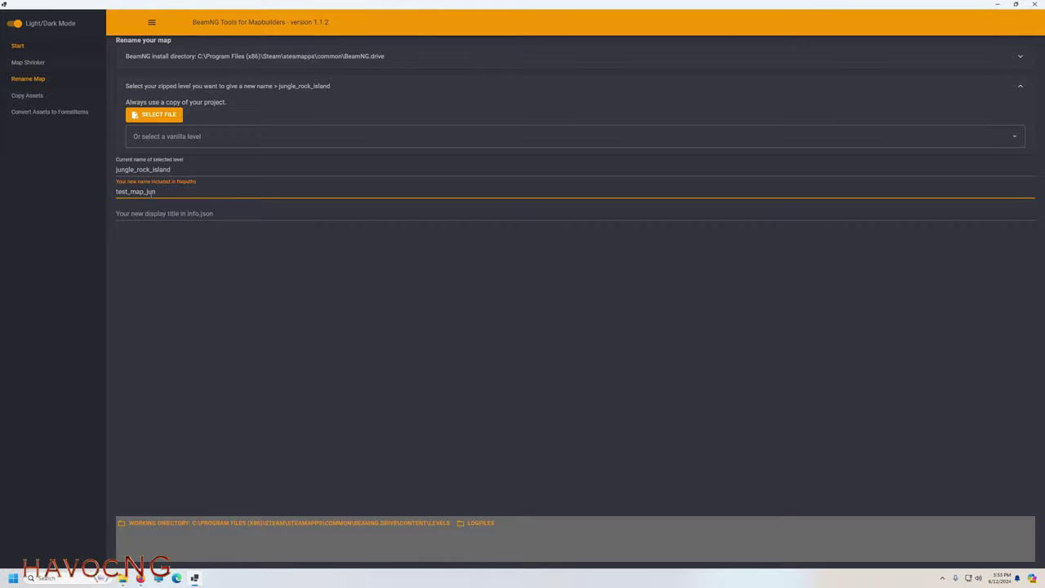
pyautogui.press('BackSpace')
pyautogui.press('BackSpace')
pyautogui.press('BackSpace')
pyautogui.write('rock')
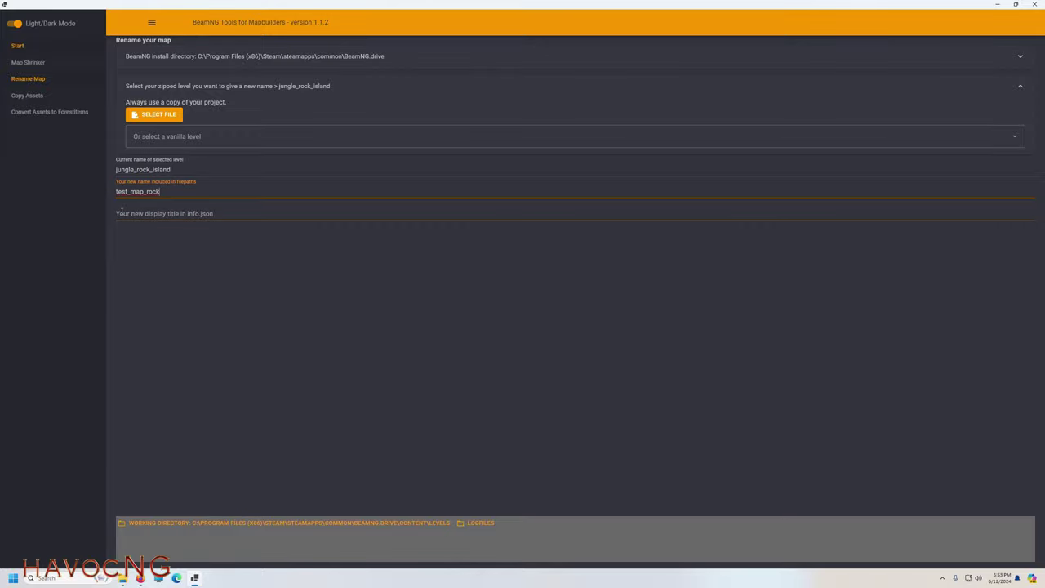
# Set the new display title to "Test Map rock Jungle" and rename the level.
pyautogui.click(121, 213)
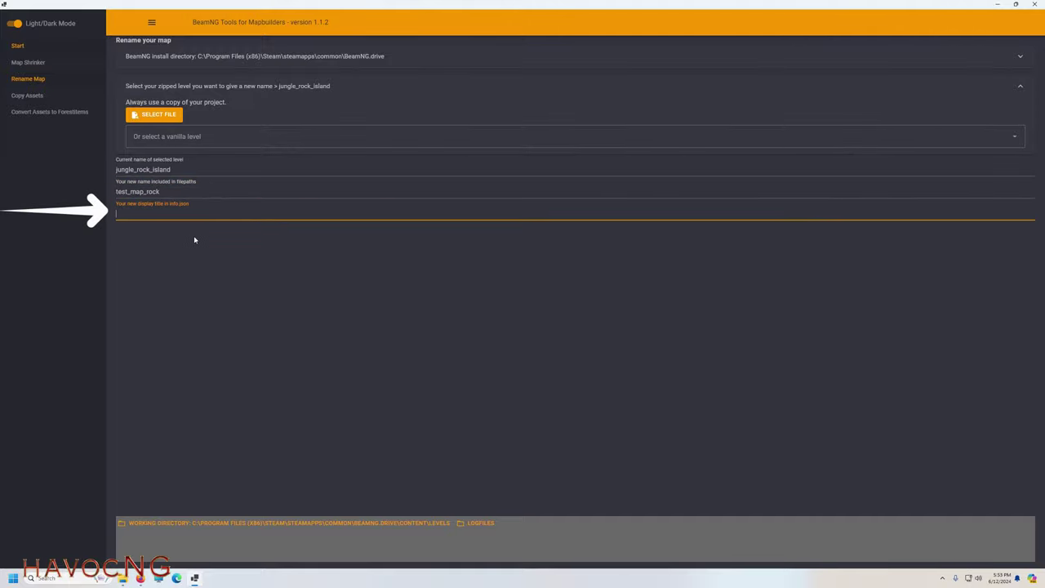
pyautogui.write('Test')
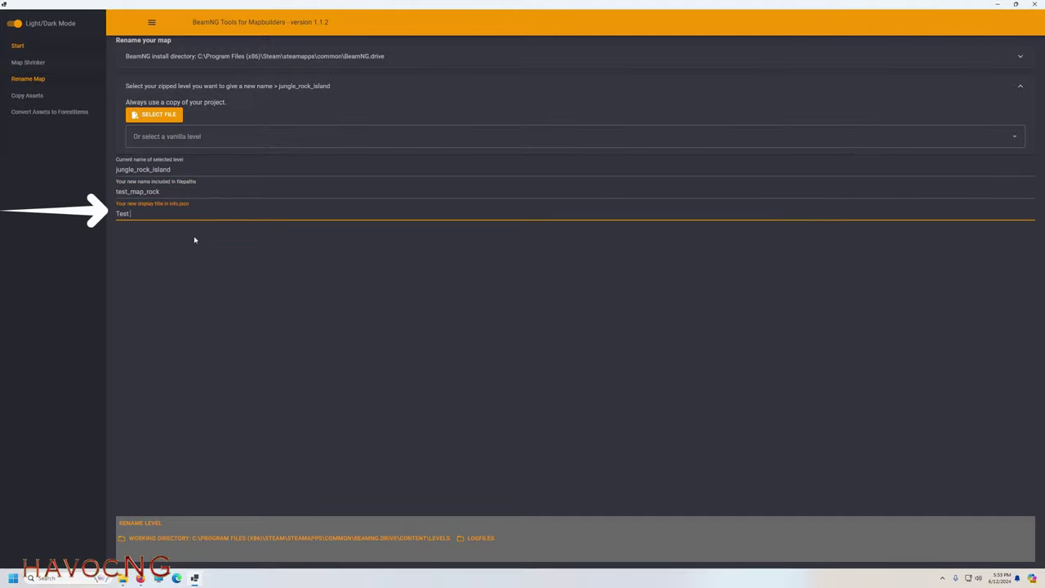
pyautogui.write(' Ma')
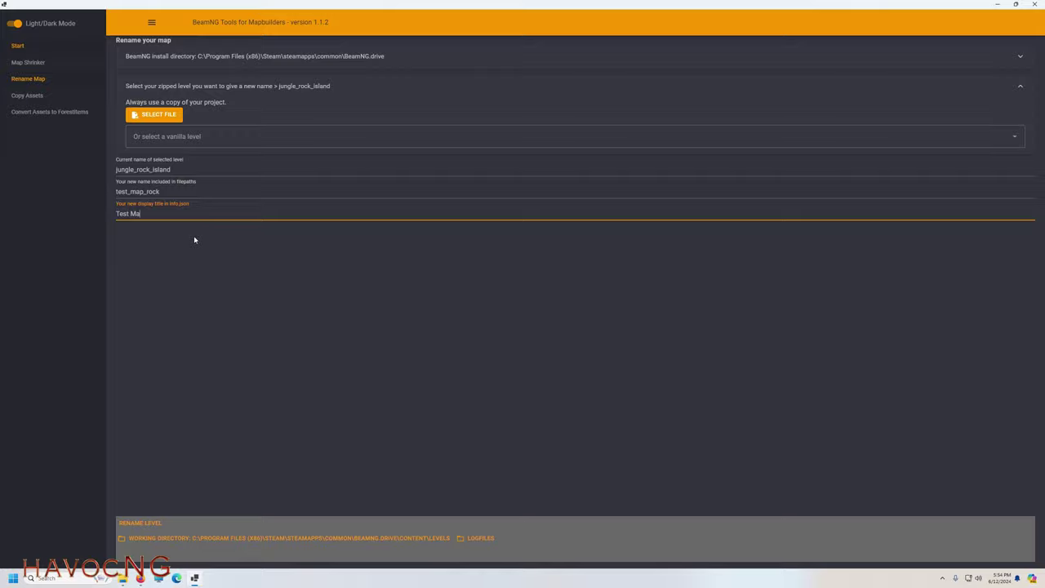
pyautogui.write('p rock Jungle')
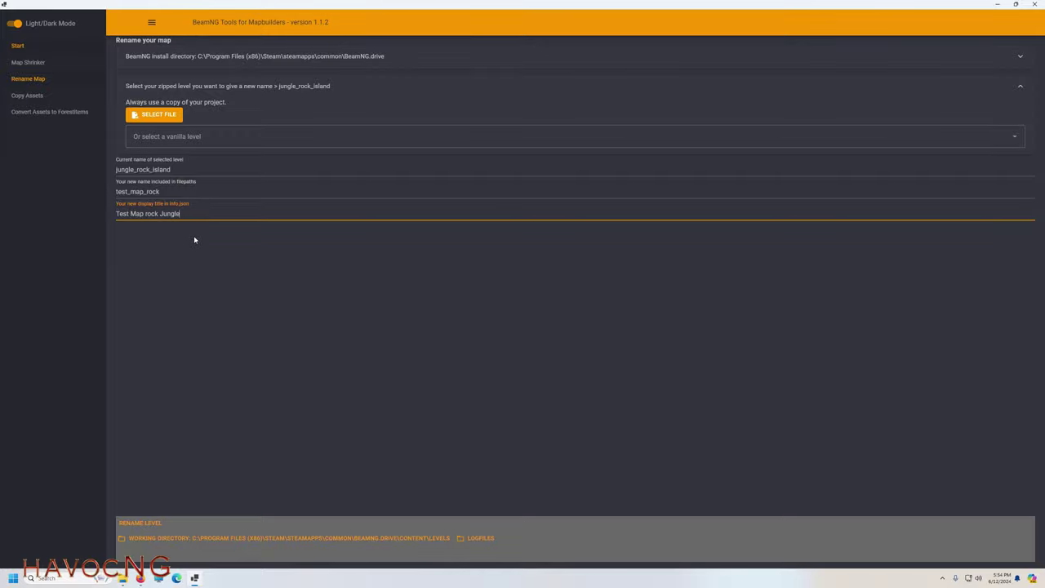
pyautogui.click(148, 527)
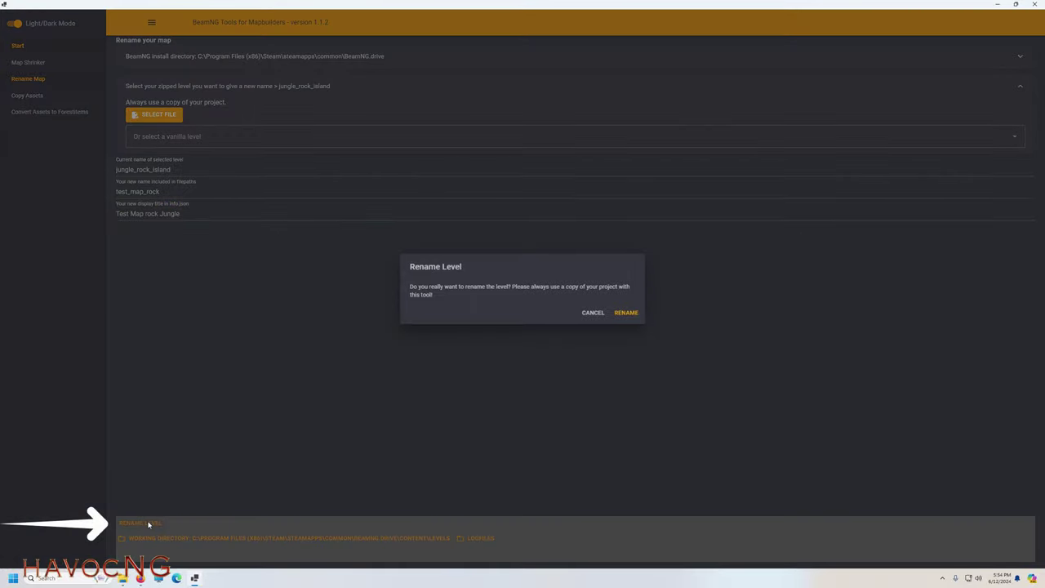
pyautogui.click(625, 312)
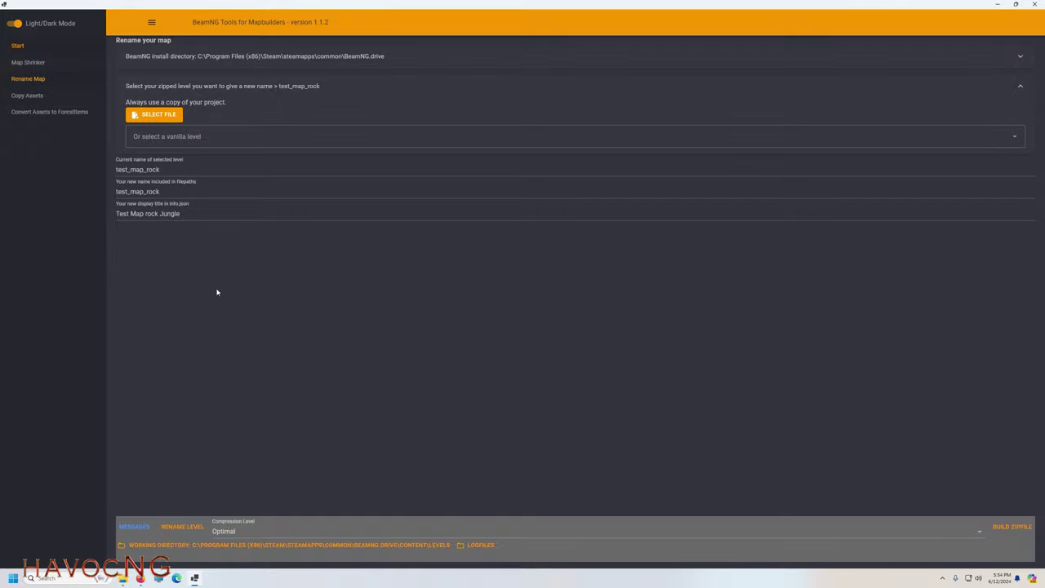
# Build the deployment zip file of the renamed level with the Optimal compression level.
pyautogui.click(973, 534)
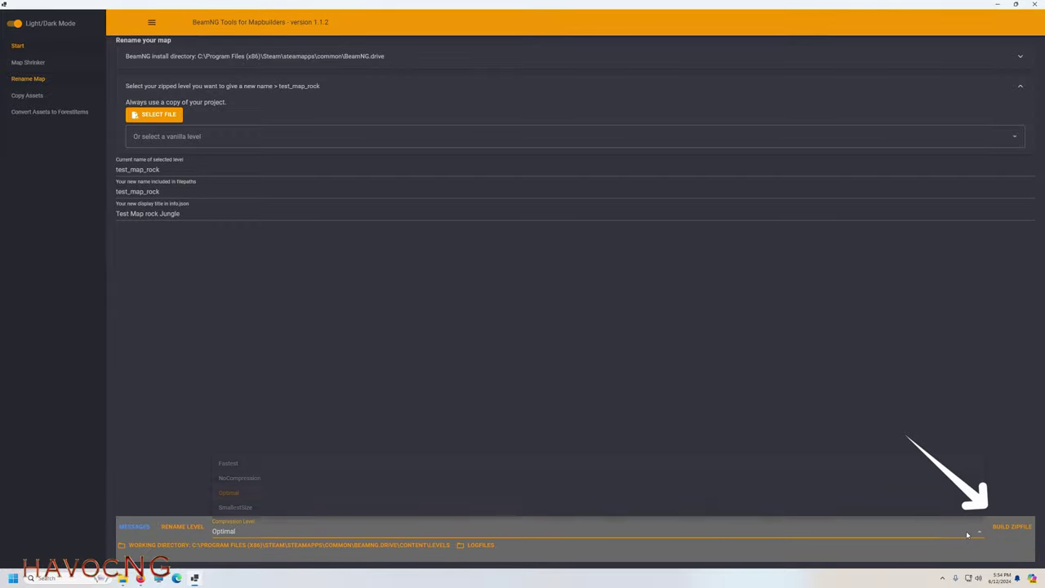
pyautogui.click(230, 493)
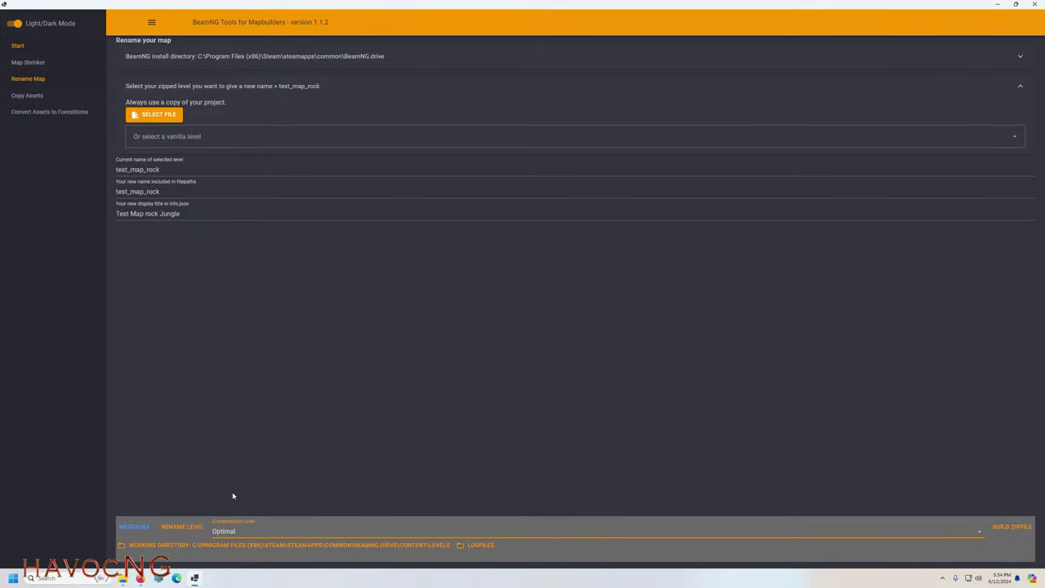
pyautogui.click(1010, 529)
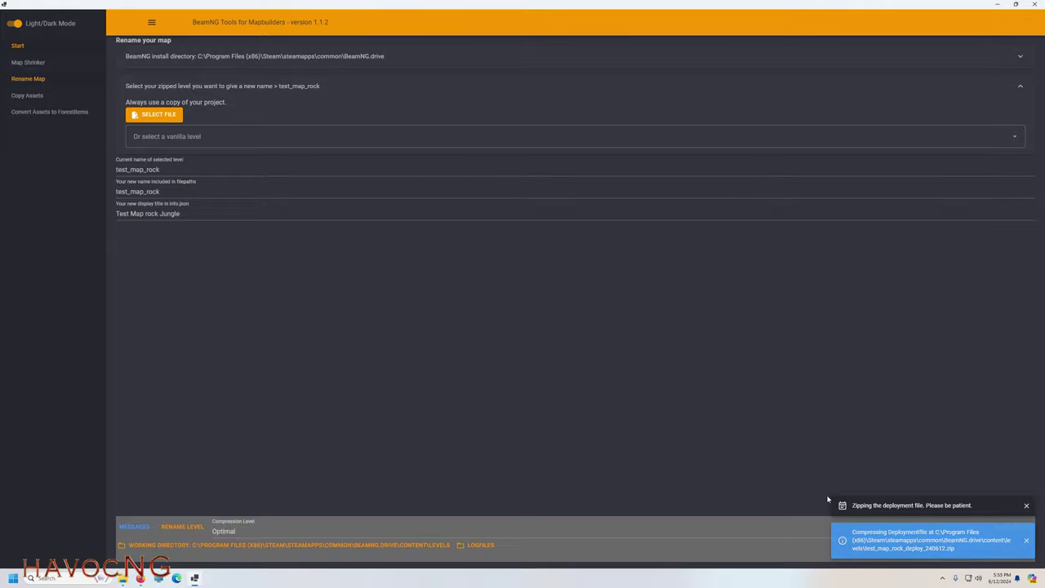
# Check the levels working directory for the test_map_rock deployment zip, then close the folder and minimise the map tools.
pyautogui.click(315, 545)
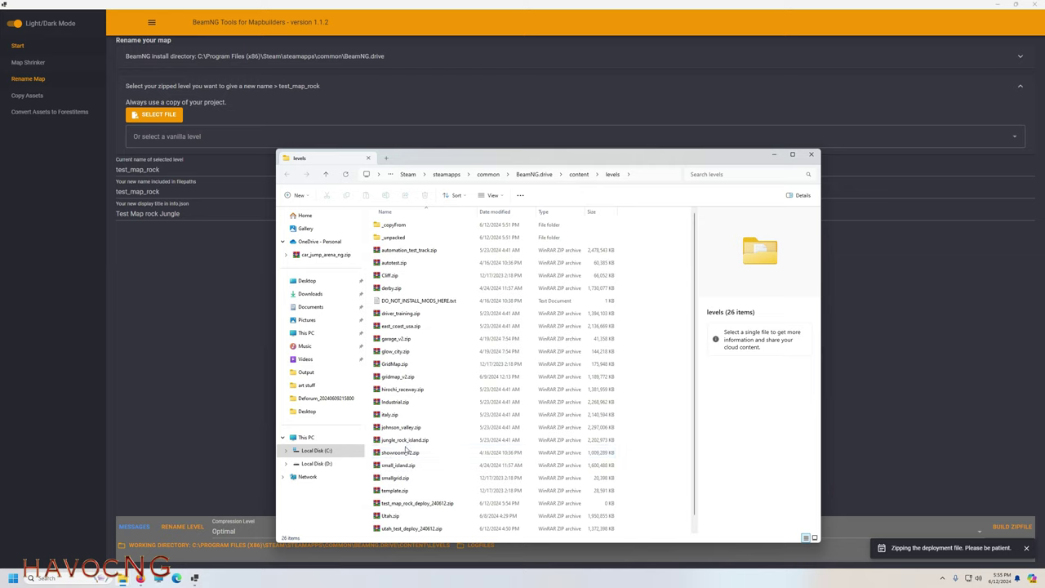
pyautogui.moveTo(414, 447)
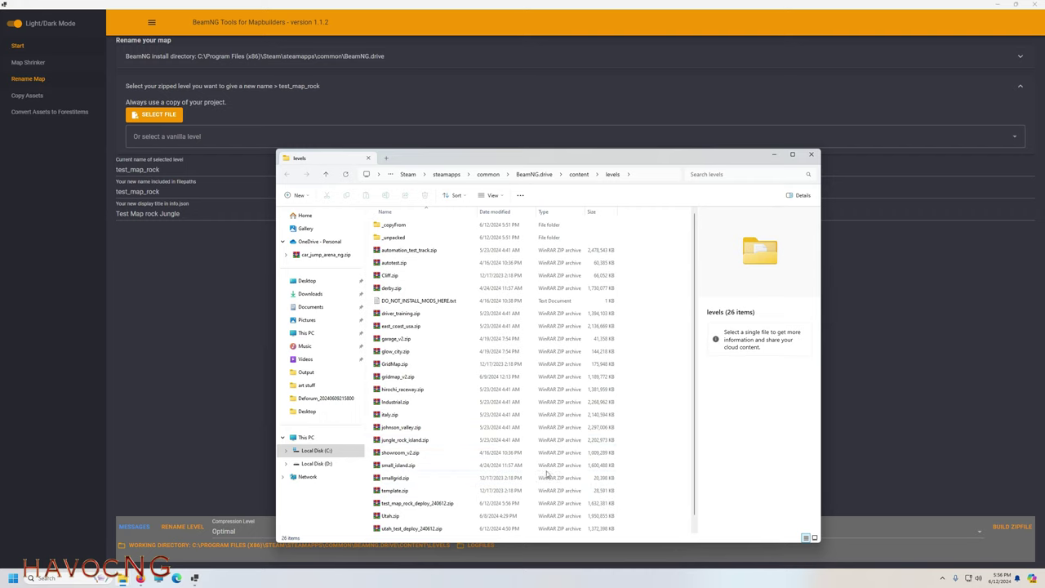
pyautogui.click(810, 154)
pyautogui.click(998, 6)
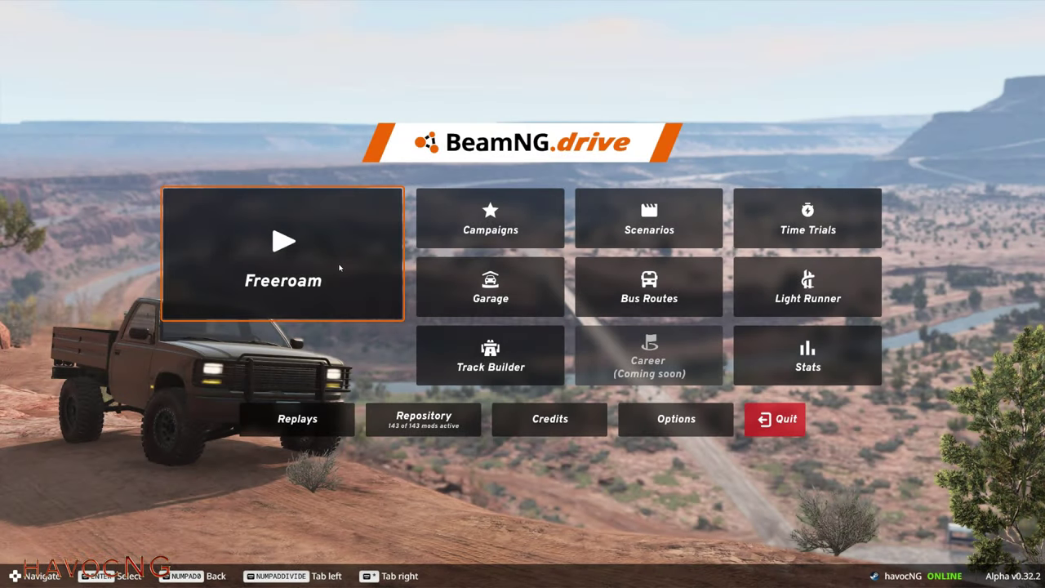
# In BeamNG.drive, load the Test Map rock Jungle level in Freeroam at the Industrial Site spawn point.
pyautogui.click(338, 268)
pyautogui.scroll(-8, 258, 150)
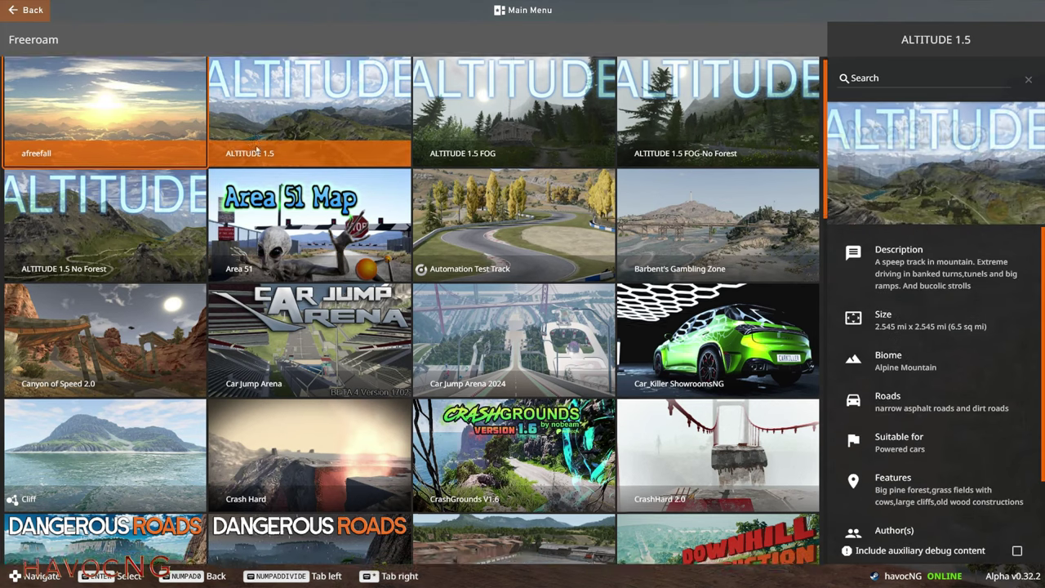
pyautogui.scroll(-1, 258, 149)
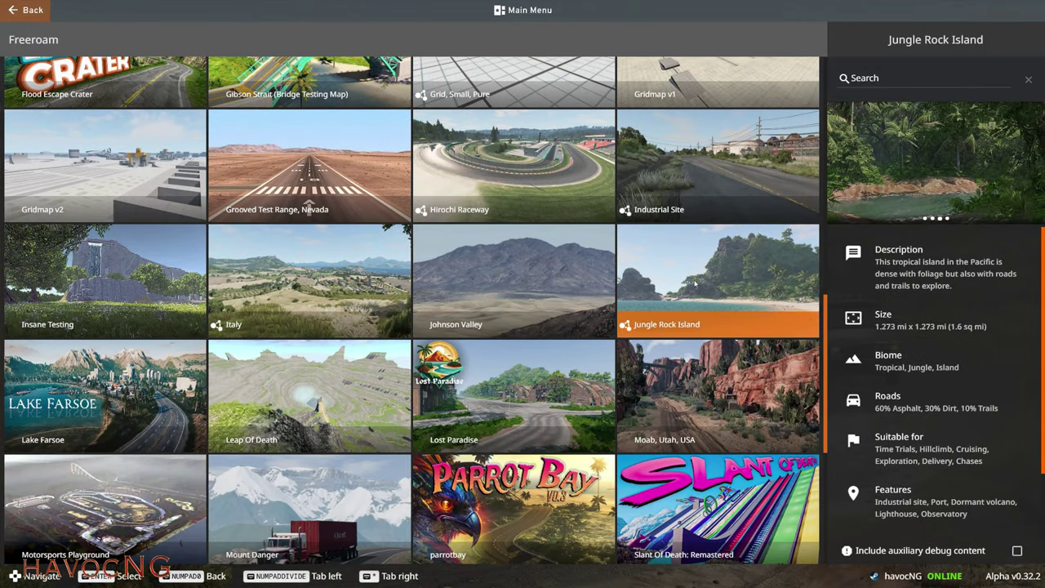
pyautogui.scroll(-5, 351, 274)
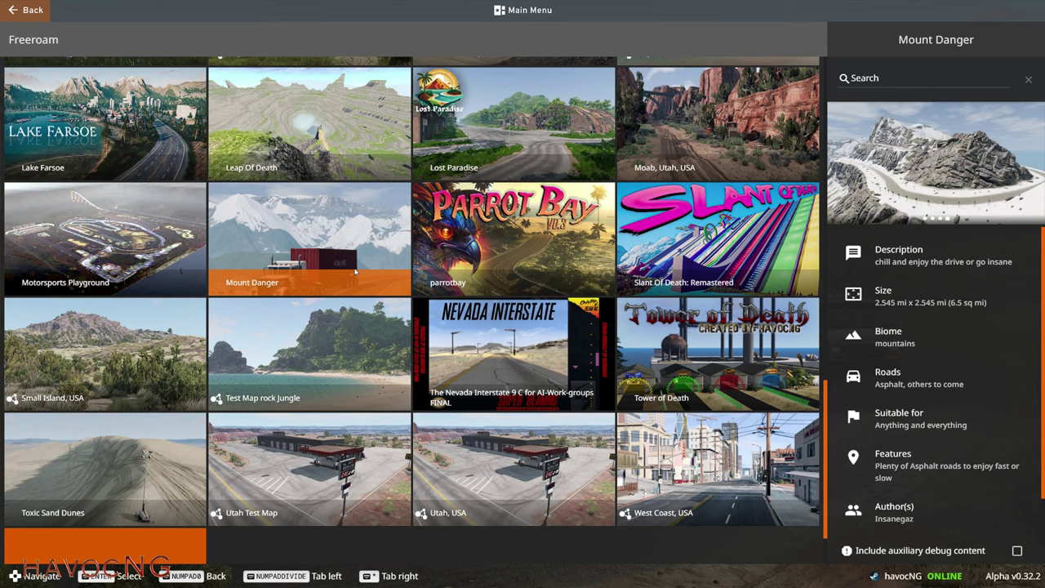
pyautogui.scroll(-1, 355, 272)
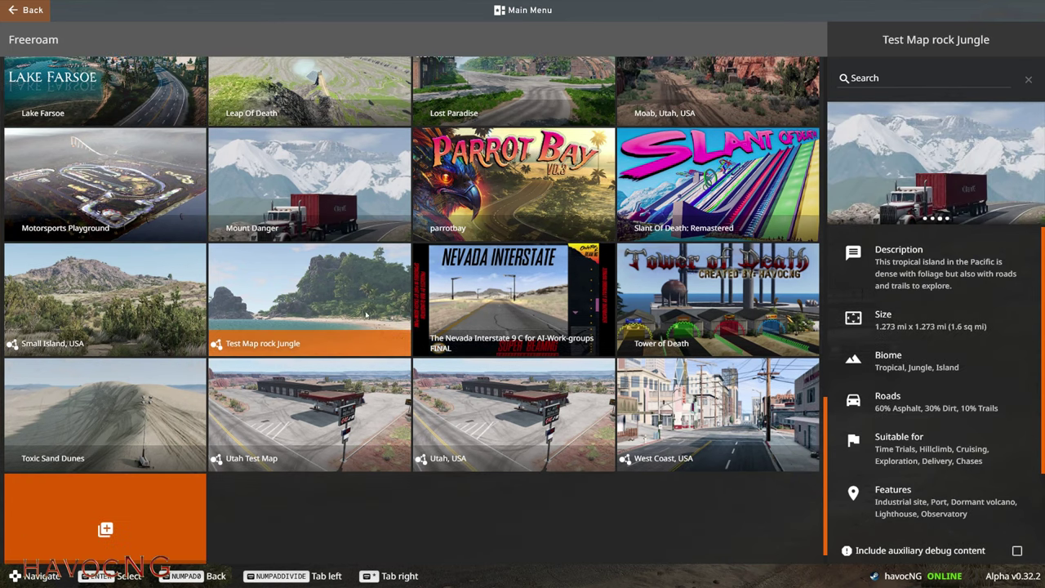
pyautogui.click(307, 298)
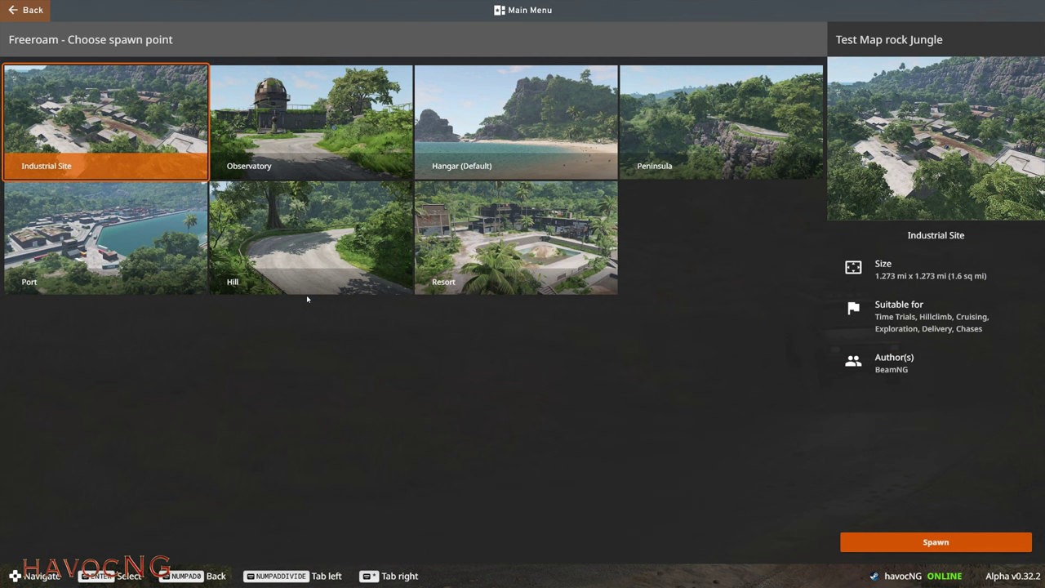
pyautogui.click(984, 546)
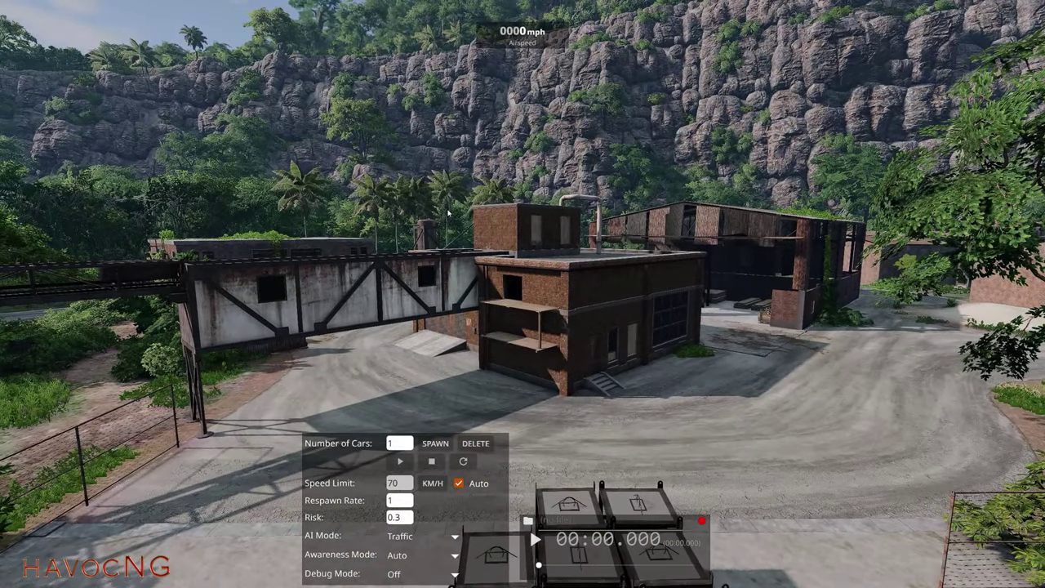
# Open the world editor and its Asset Browser for the test_map_rock level.
pyautogui.press('F11')
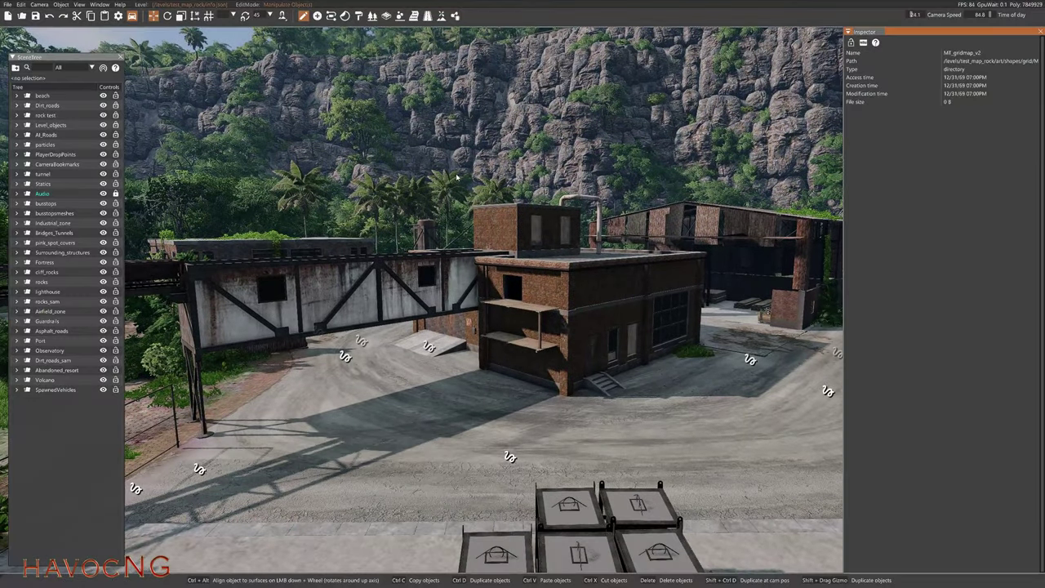
pyautogui.click(100, 5)
pyautogui.click(107, 28)
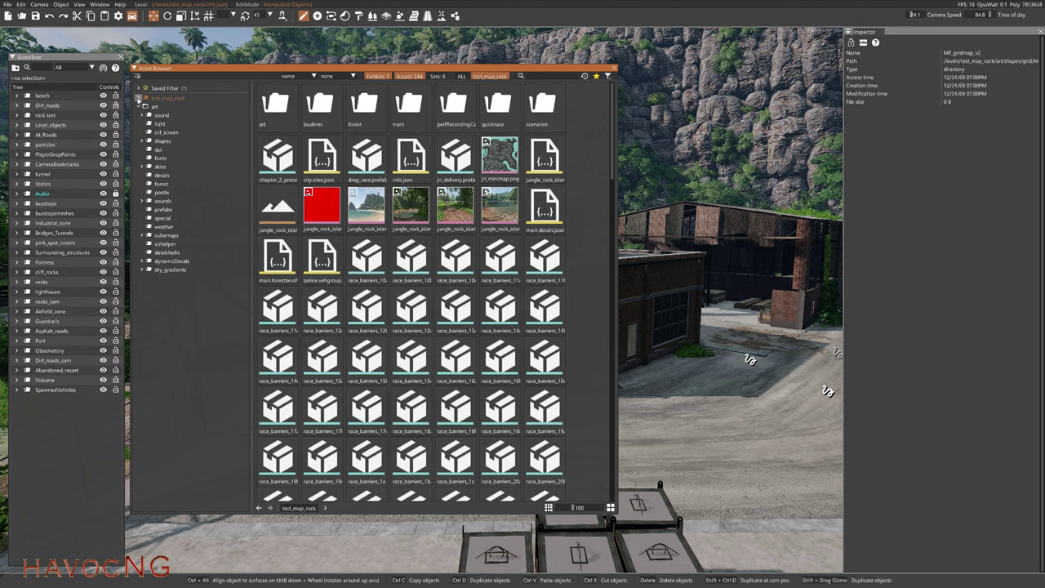
# Browse the level's assets to the MT_gridmap_v2 folder under art, shapes, grid.
pyautogui.click(138, 99)
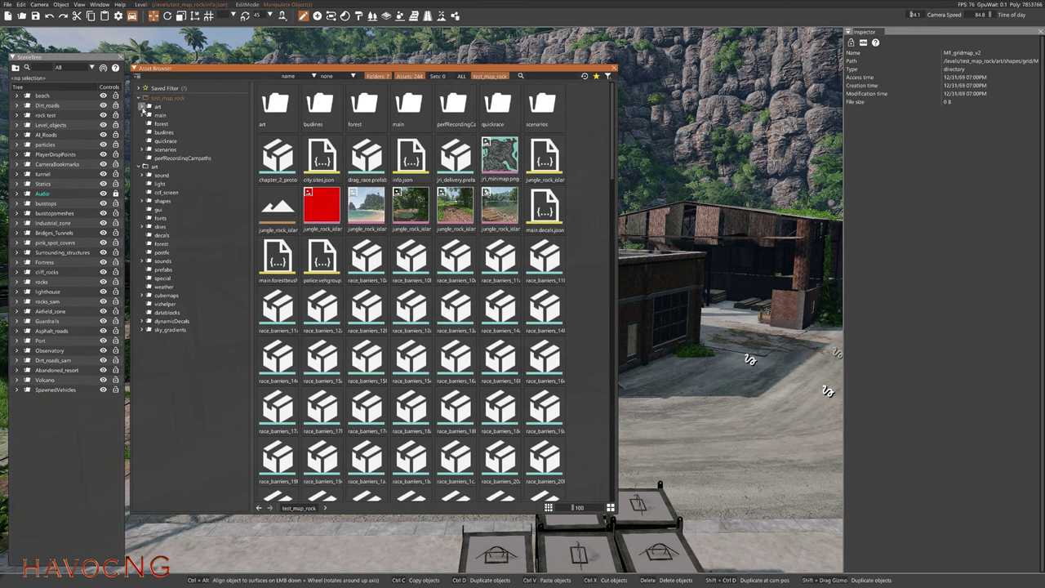
pyautogui.click(143, 107)
pyautogui.click(142, 107)
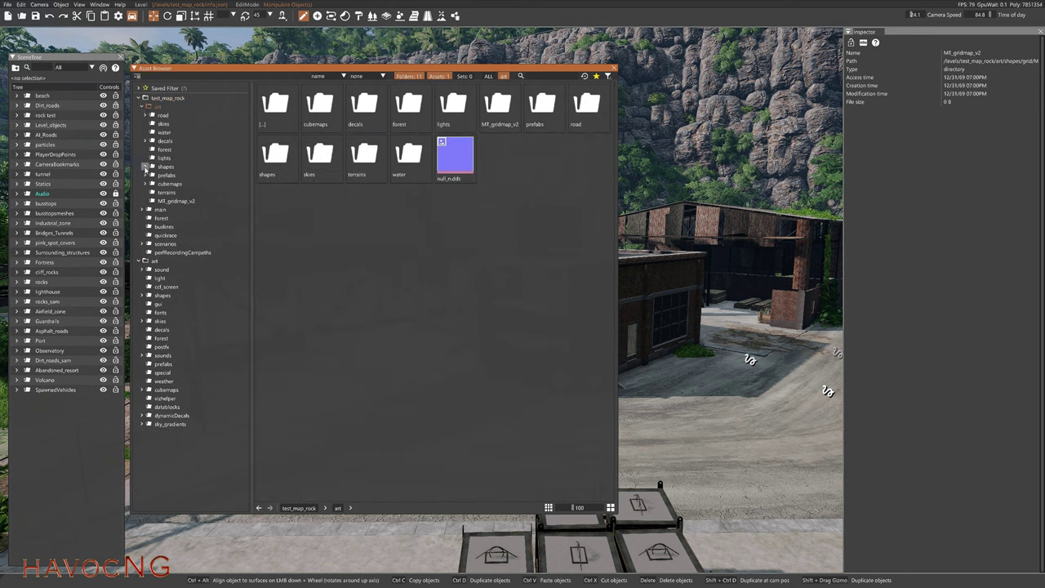
pyautogui.click(146, 166)
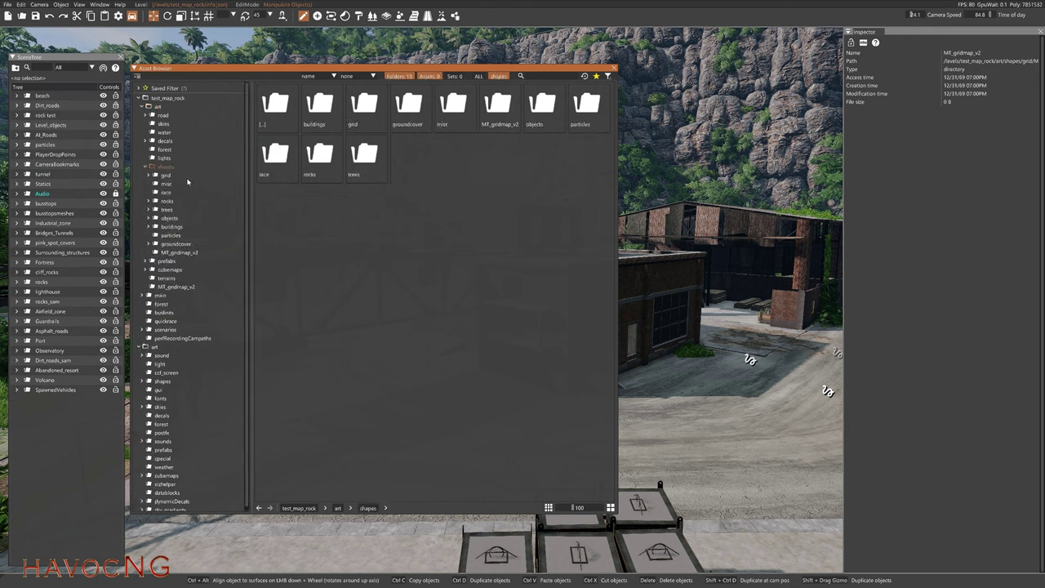
pyautogui.click(166, 176)
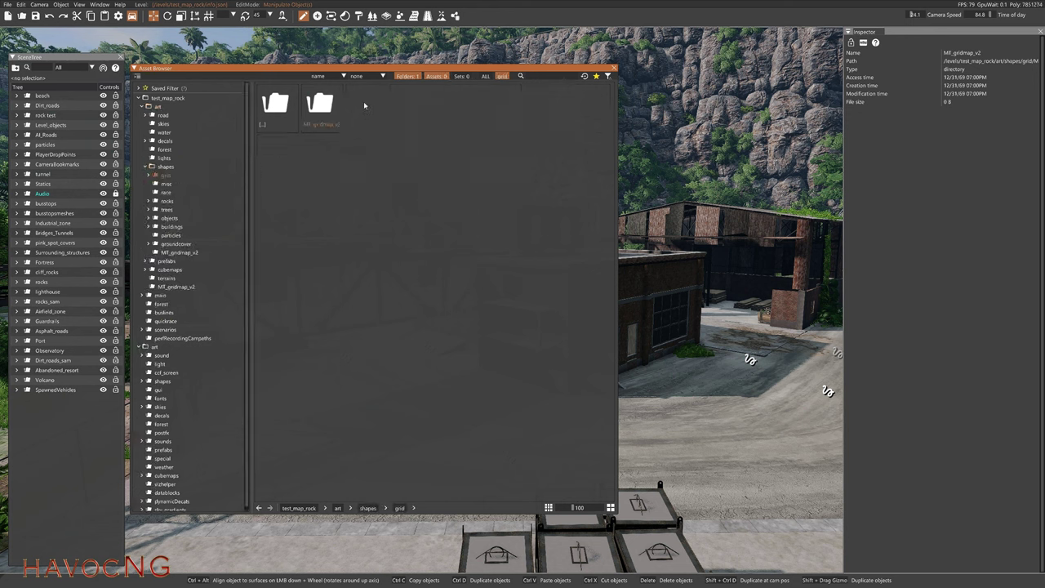
pyautogui.doubleClick(325, 102)
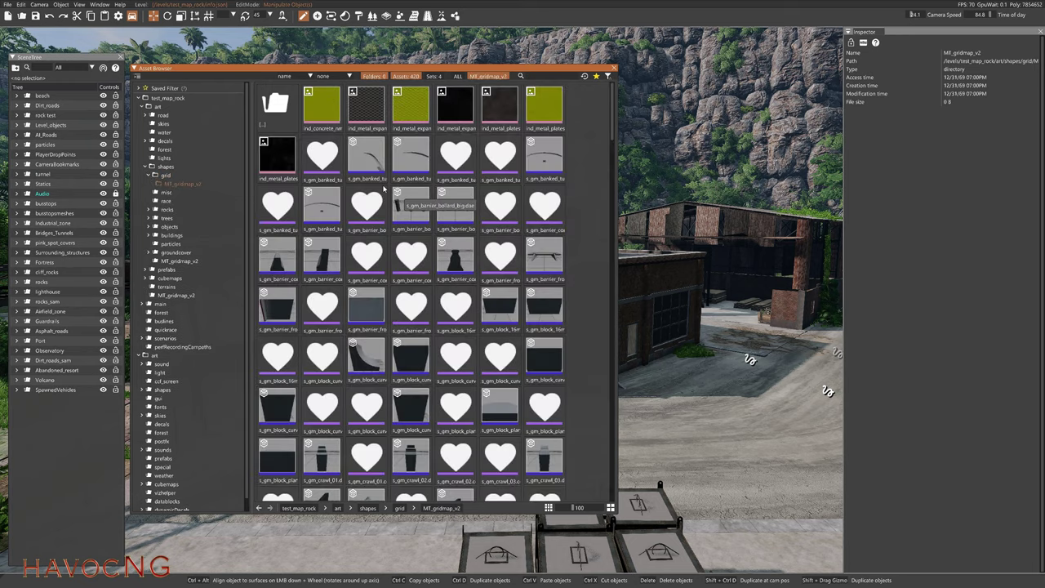
# Preview the curved pipe block mesh and the s_gm_crawl_06.dae mesh from the copied gridmap assets.
pyautogui.scroll(-3, 440, 324)
pyautogui.click(434, 324)
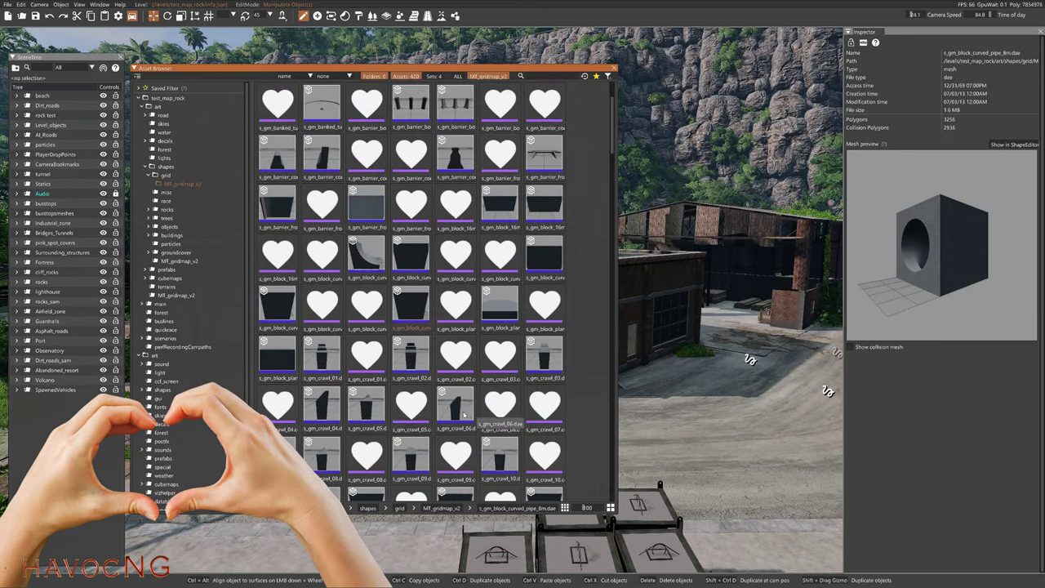
pyautogui.moveTo(456, 408); pyautogui.dragTo(425, 396)
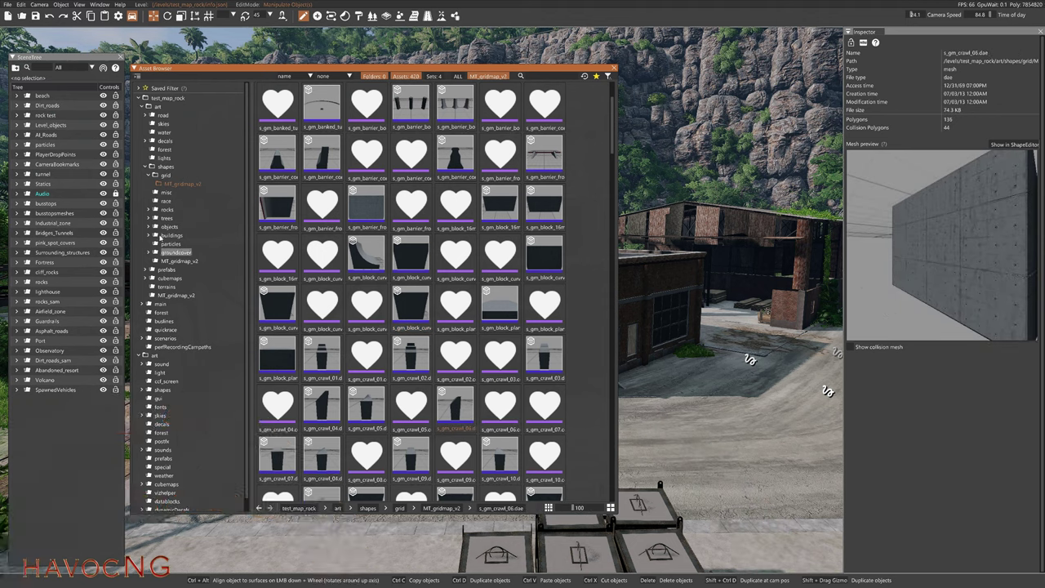
# Show the contents of the misc folder under the level's art shapes.
pyautogui.click(168, 193)
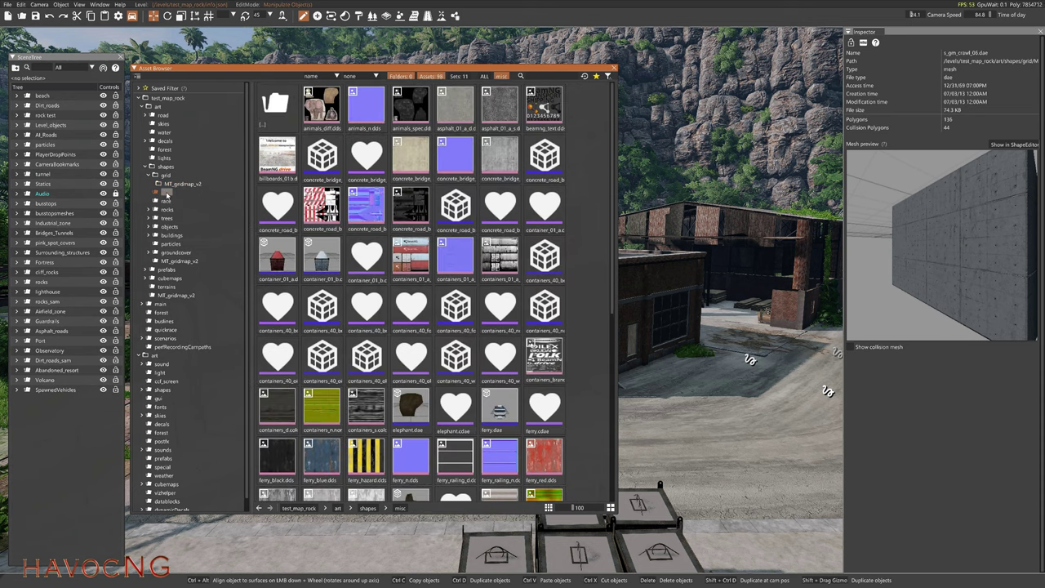